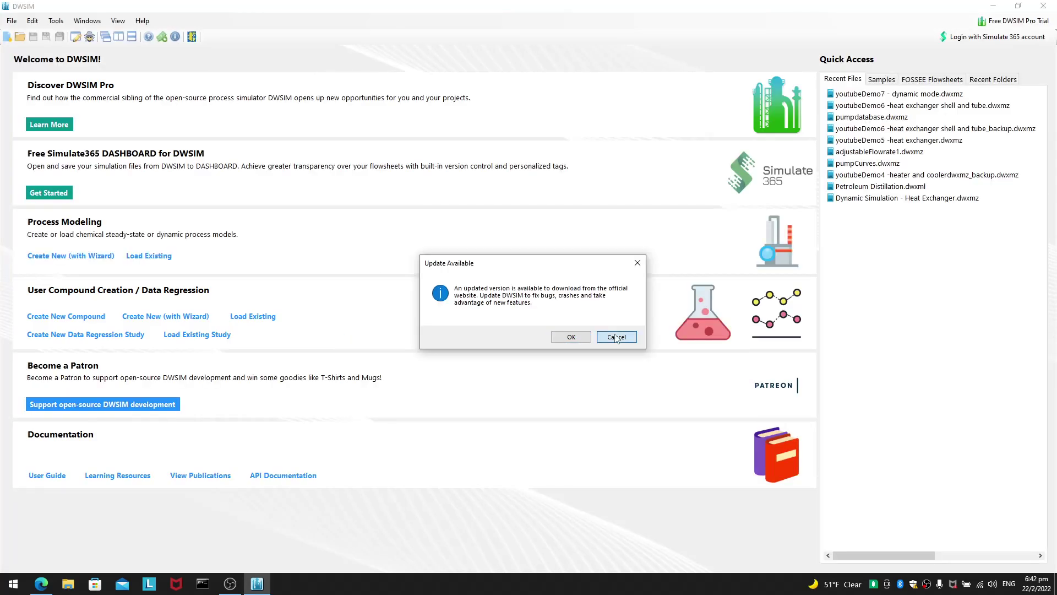
Dismiss the update notice and show the Samples list under Quick Access.
left_click(611, 337)
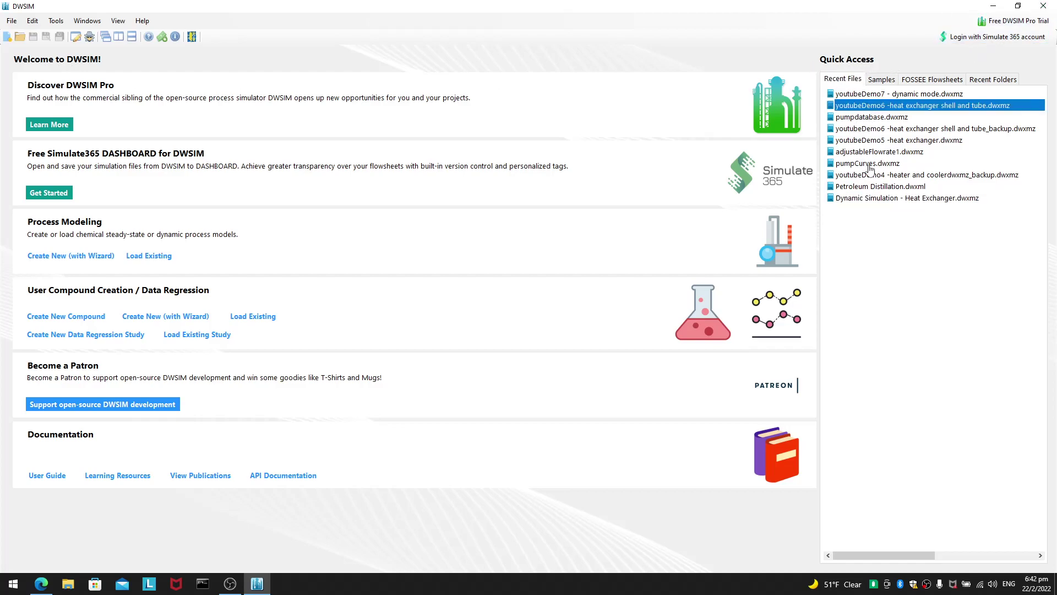
left_click(882, 80)
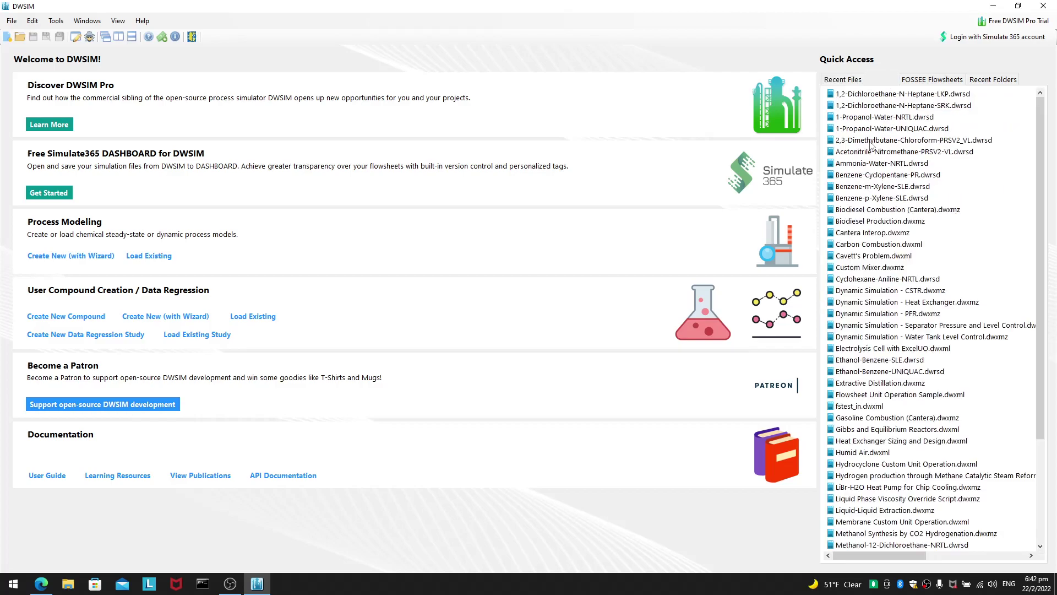
Browse the sample flowsheets down to Heat Exchanger Sizing and Design and select it.
left_click(931, 118)
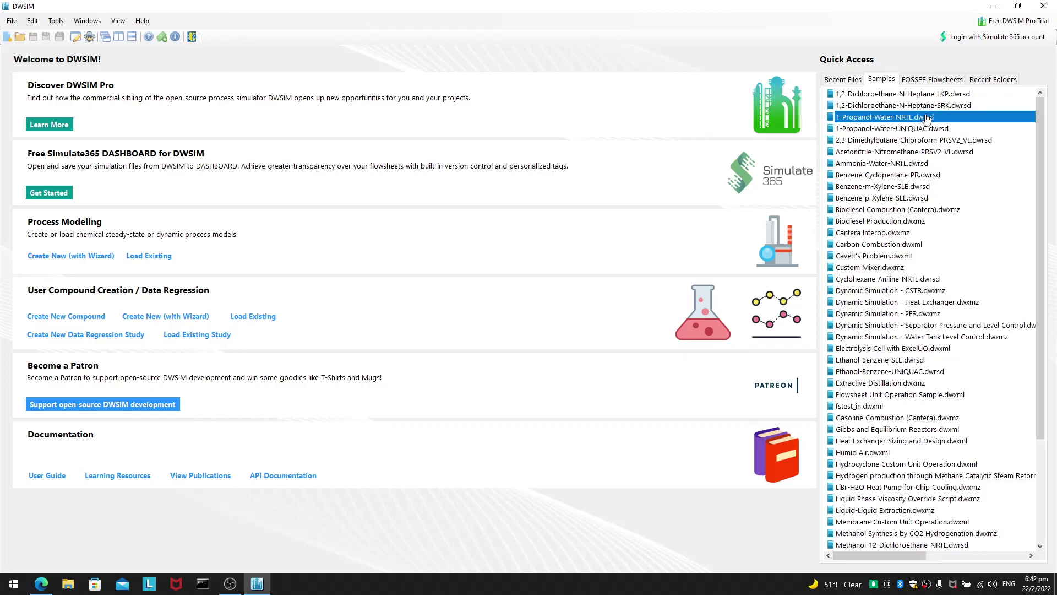
scroll(1042, 207, "down", 4)
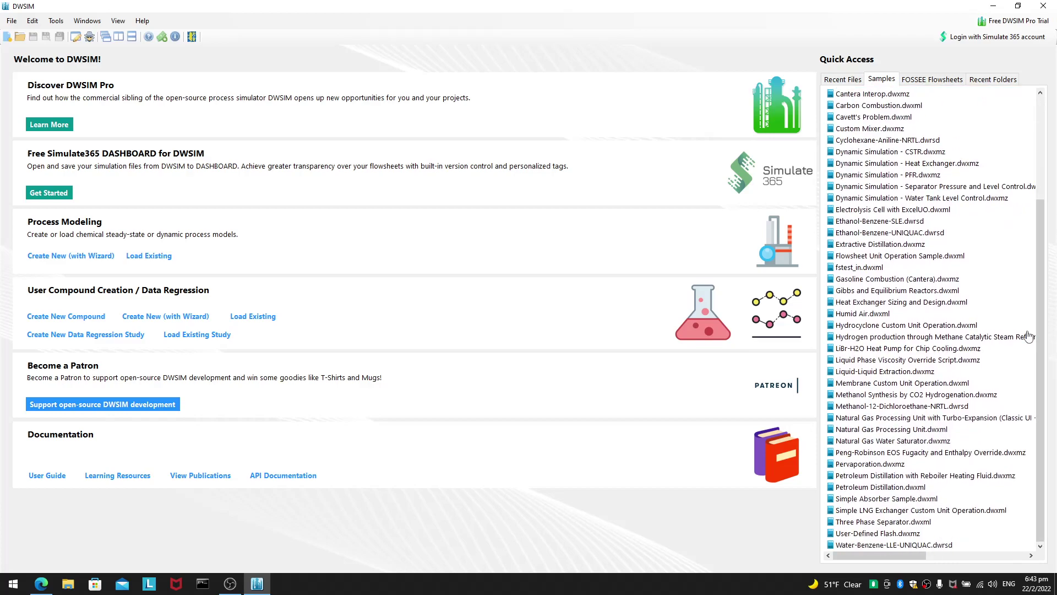
left_click(891, 523)
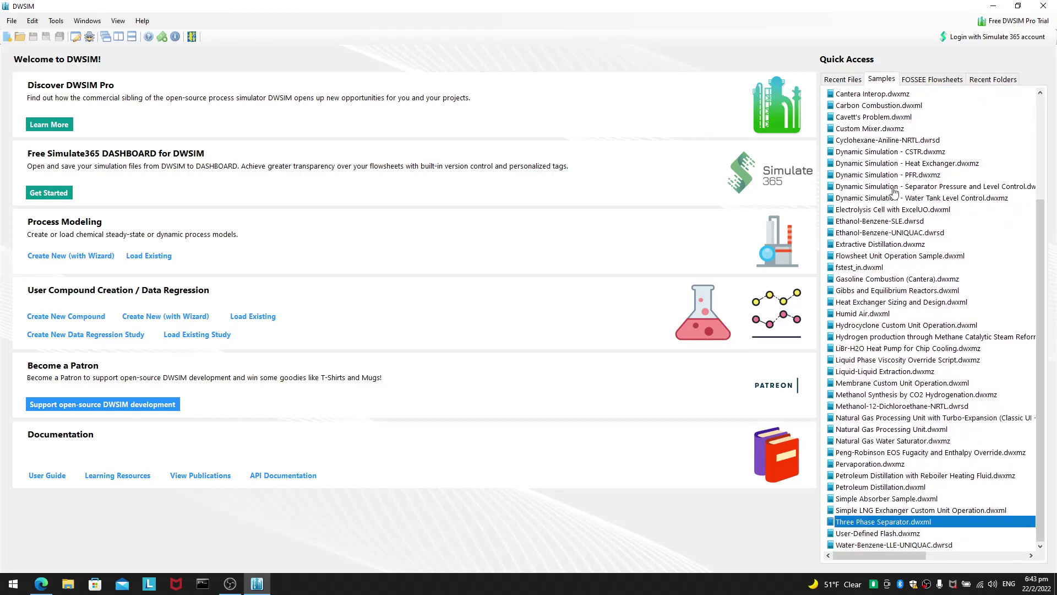
left_click(894, 210)
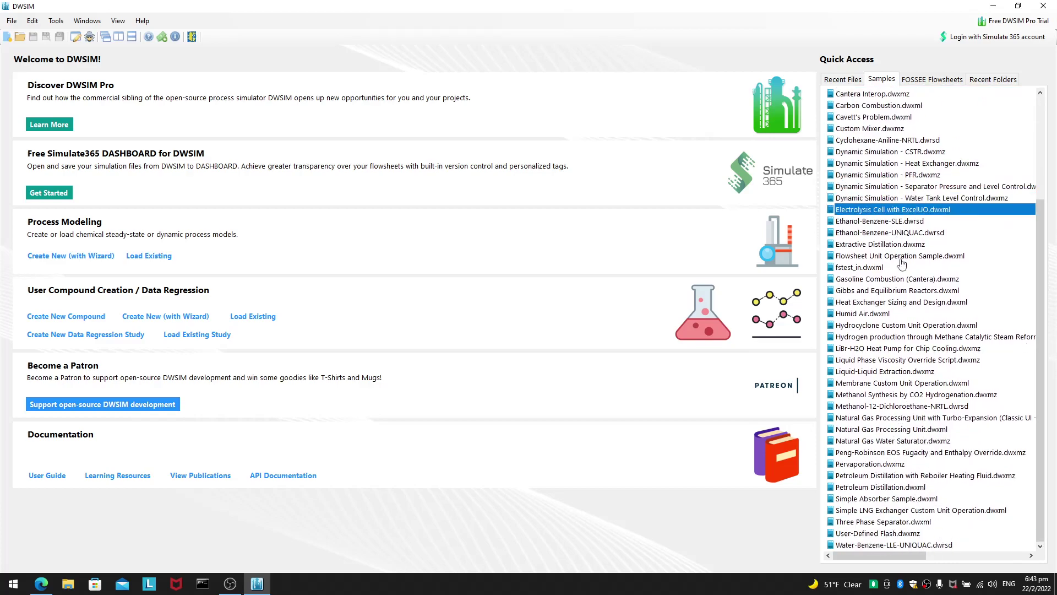
left_click(920, 327)
left_click(929, 304)
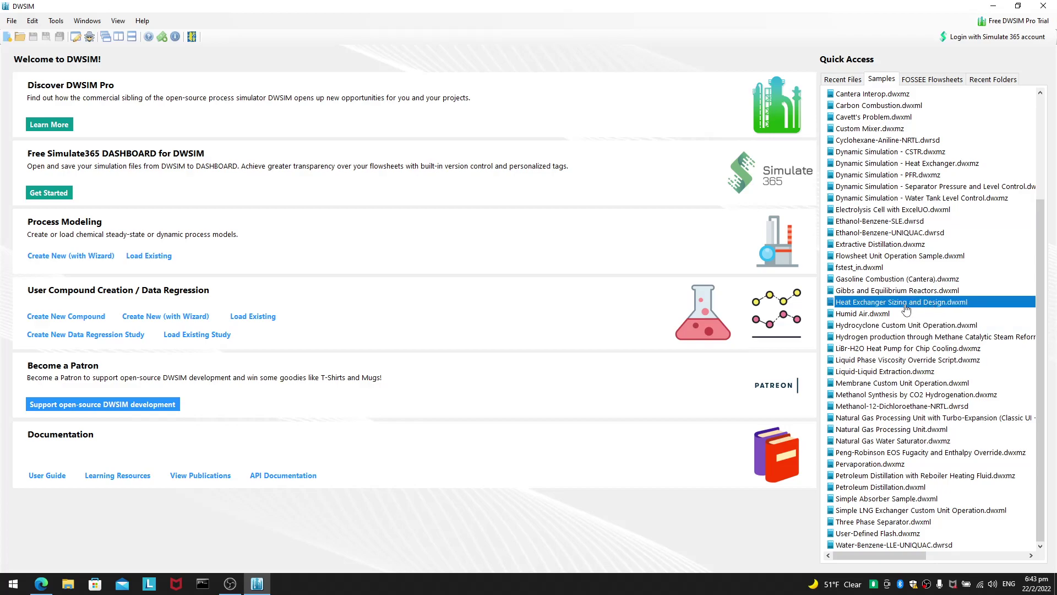
Open Heat Exchanger Sizing and Design.dwxml and pan its flowsheet into view.
double_click(915, 307)
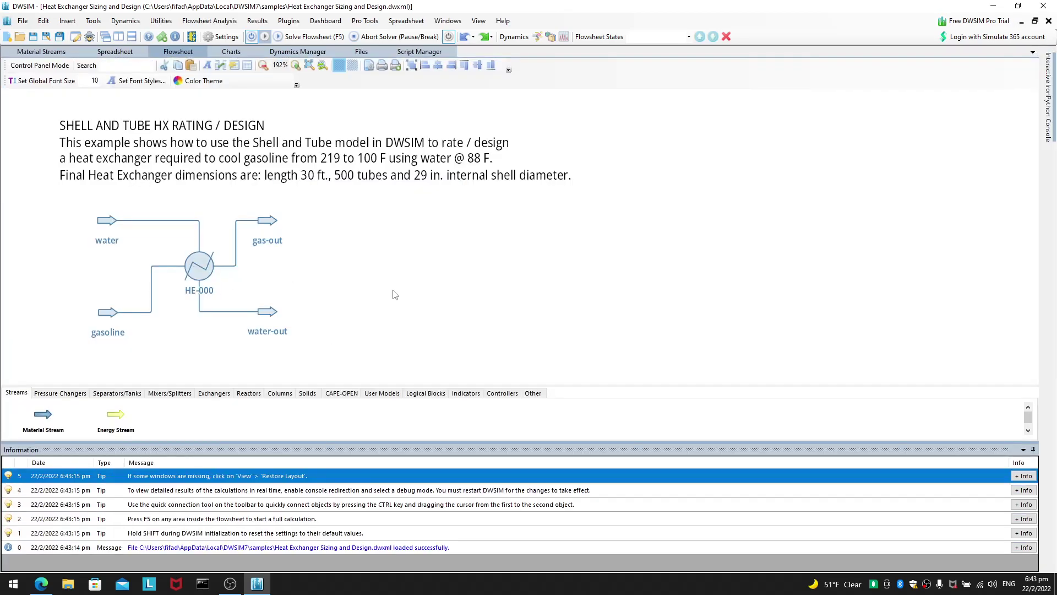
mouse_move(395, 294)
left_mouse_down()
mouse_move(473, 285)
mouse_move(491, 263)
left_mouse_up()
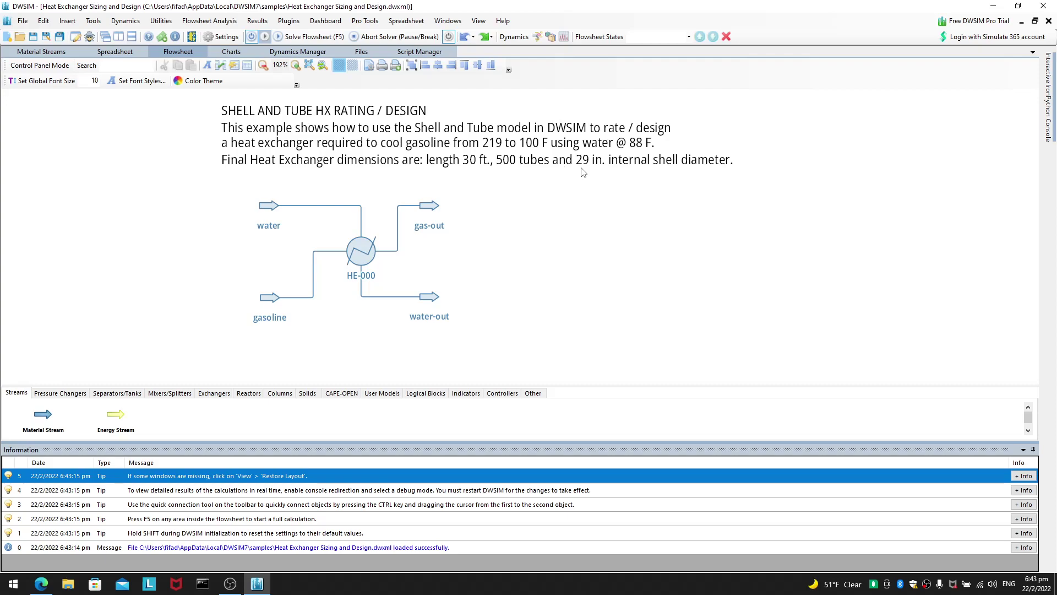
Show HE-000's geometry (1 shell, 2 passes, 500 tubes of 6.5 m) and its fouling factors.
left_click(360, 251)
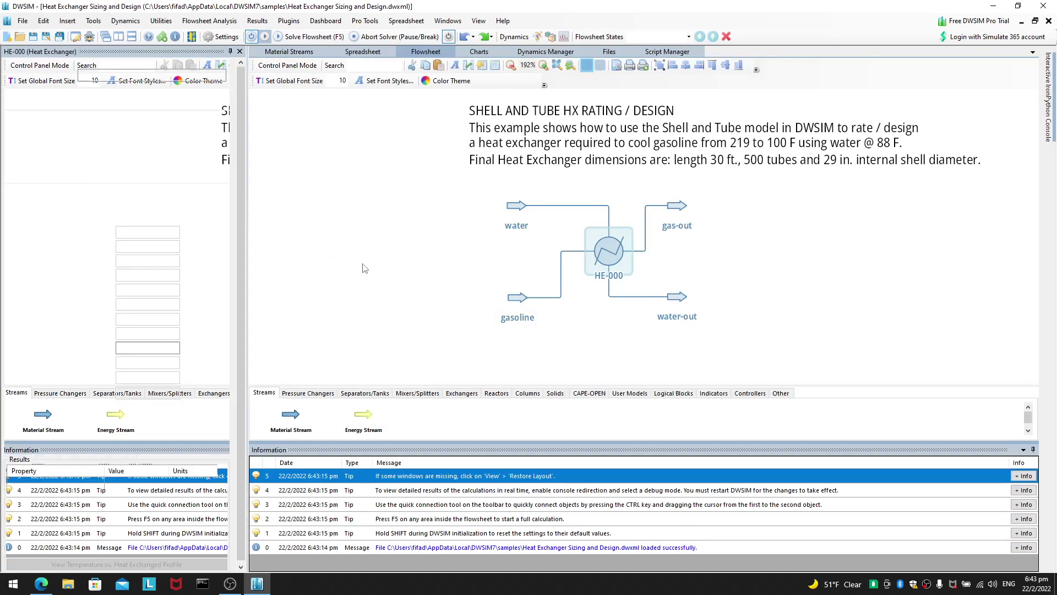
left_click(118, 441)
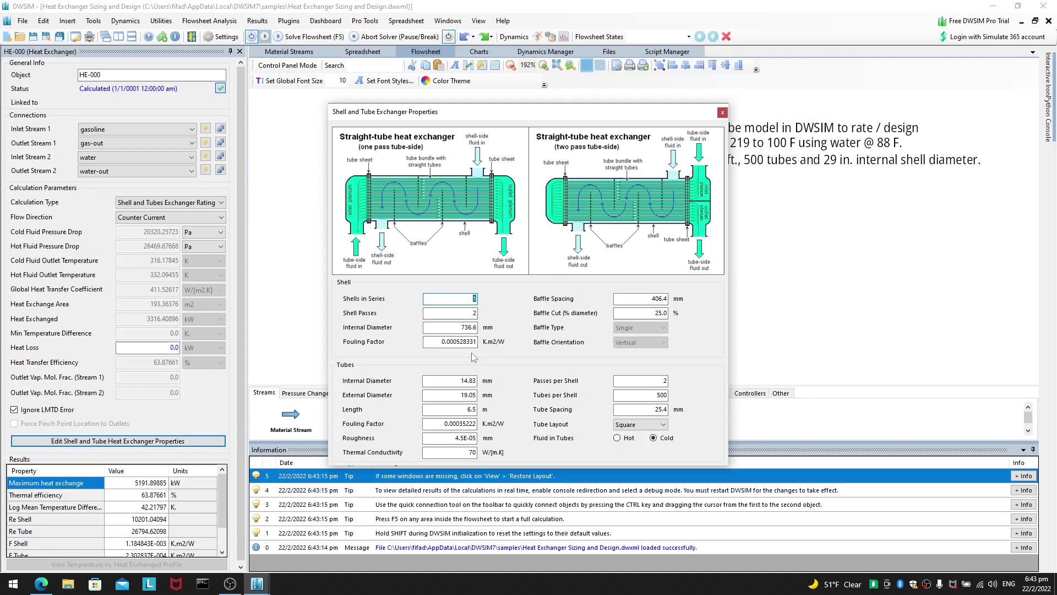
double_click(448, 339)
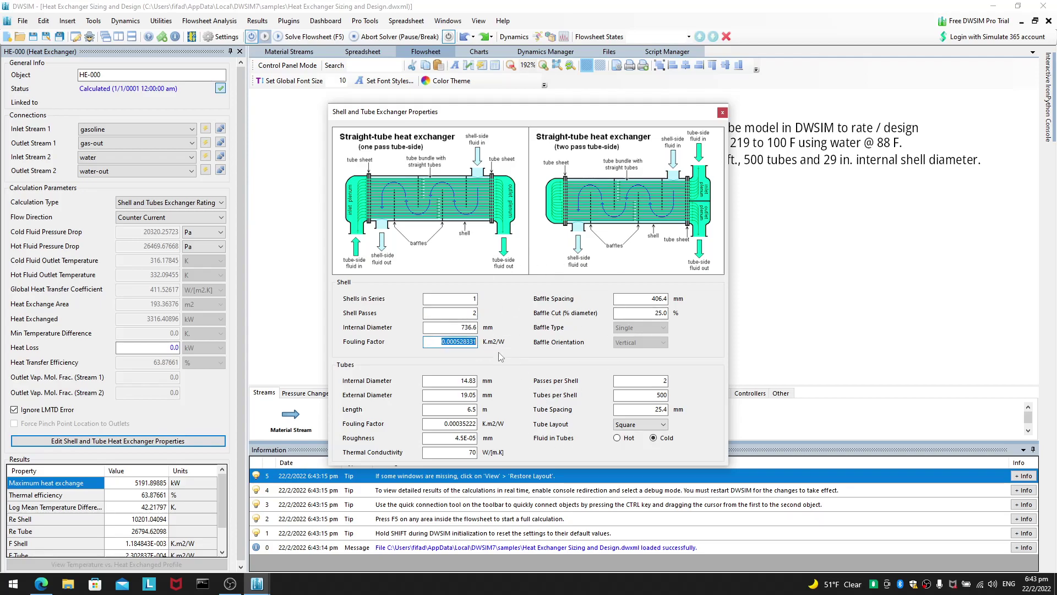
double_click(442, 425)
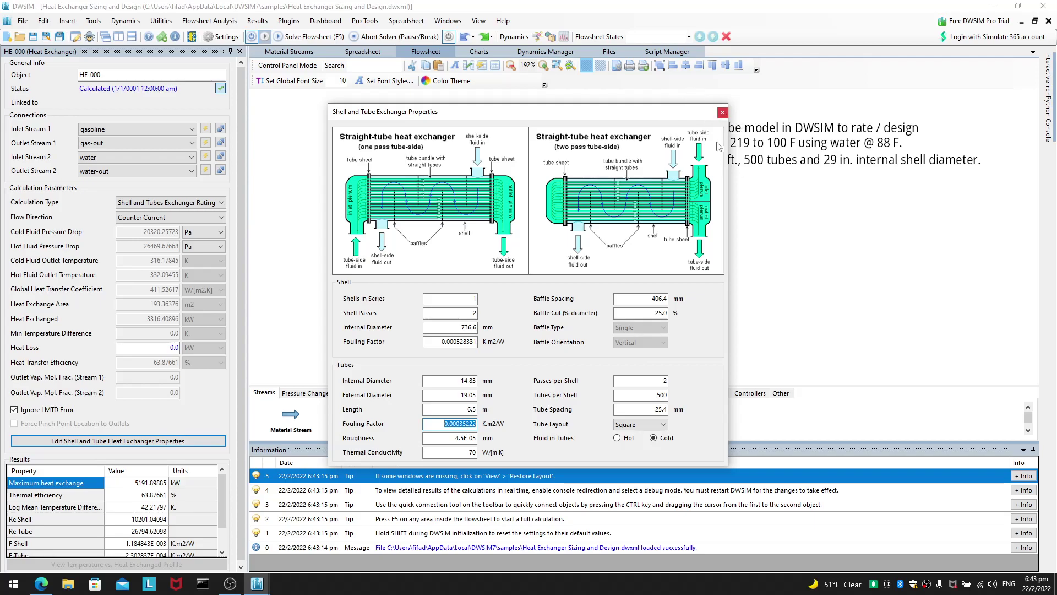
Close the geometry dialog and reselect HE-000 to see 3316.4 kW exchanged at 63.88% efficiency.
left_click(722, 112)
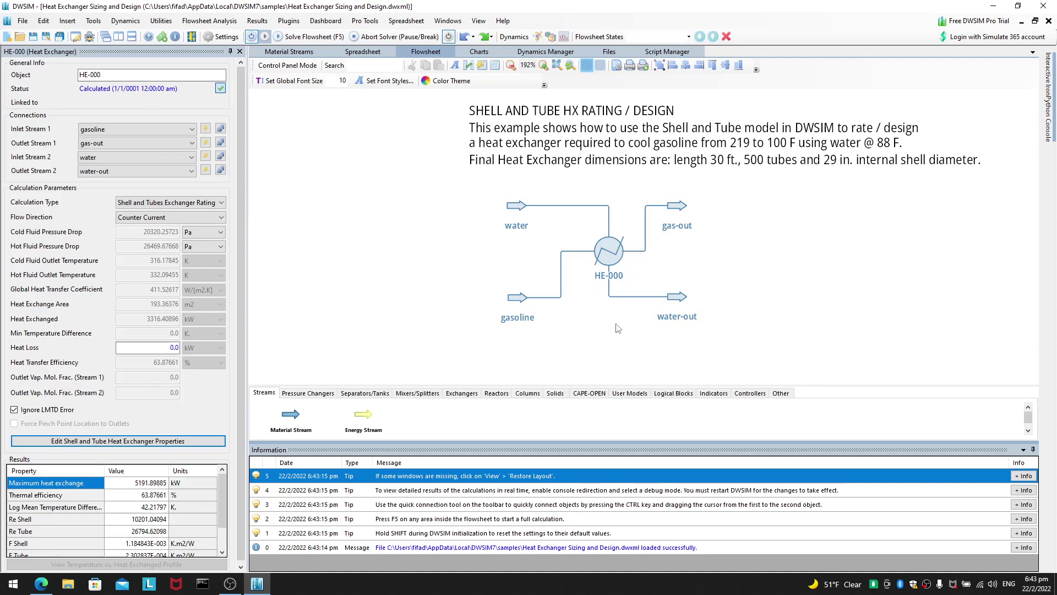
left_click(628, 253)
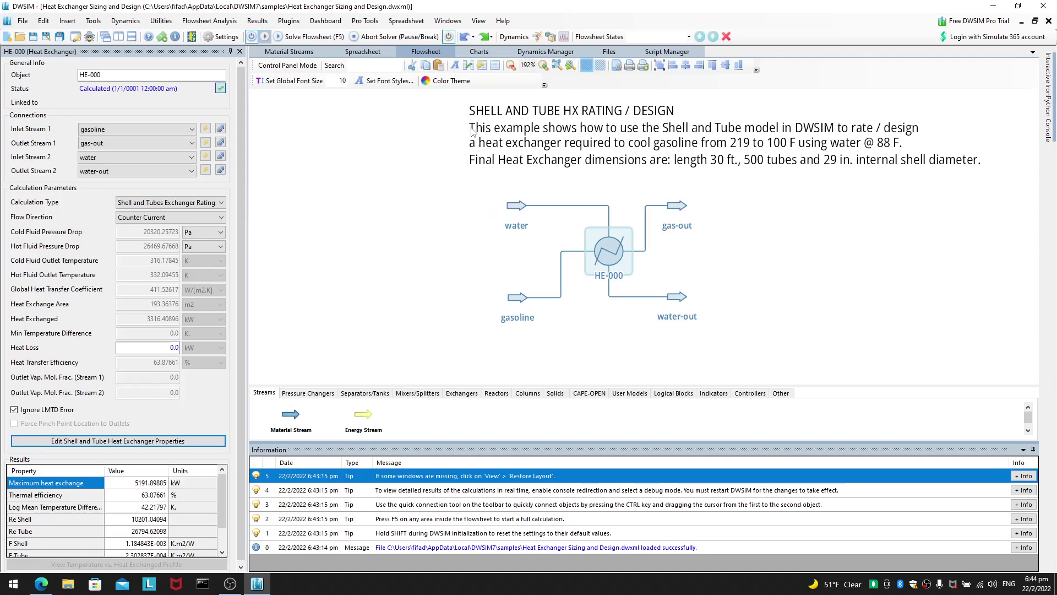
Bring the Welcome panel back through View > Welcome Panel.
left_click(478, 21)
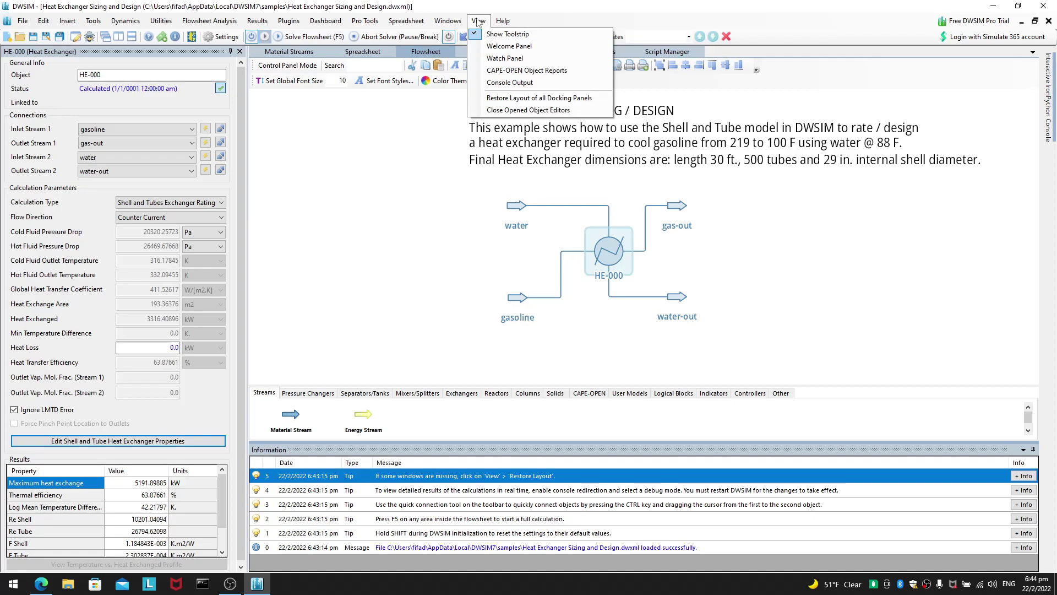
left_click(385, 226)
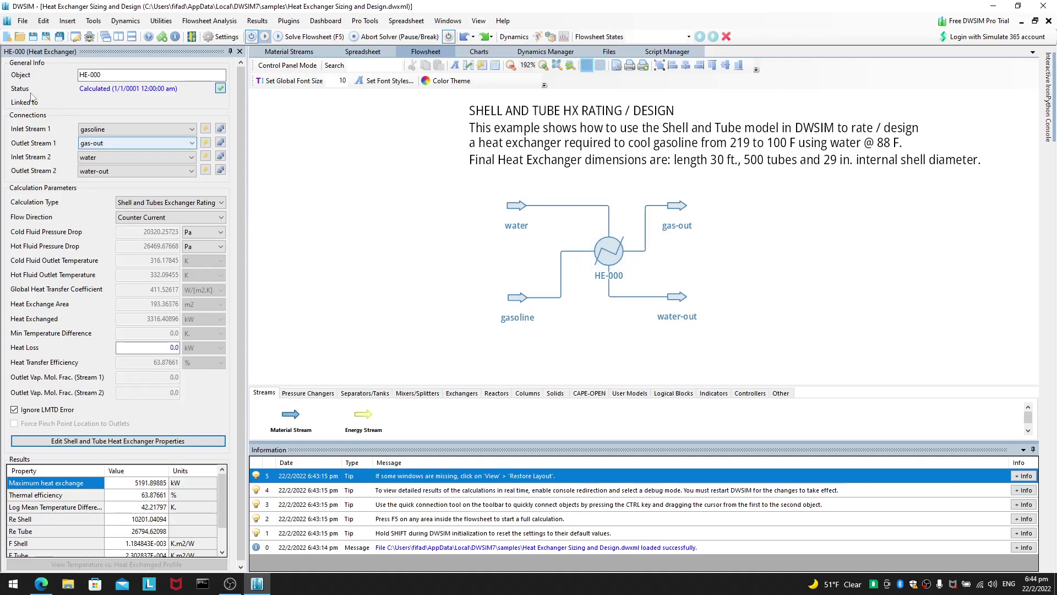
left_click(22, 22)
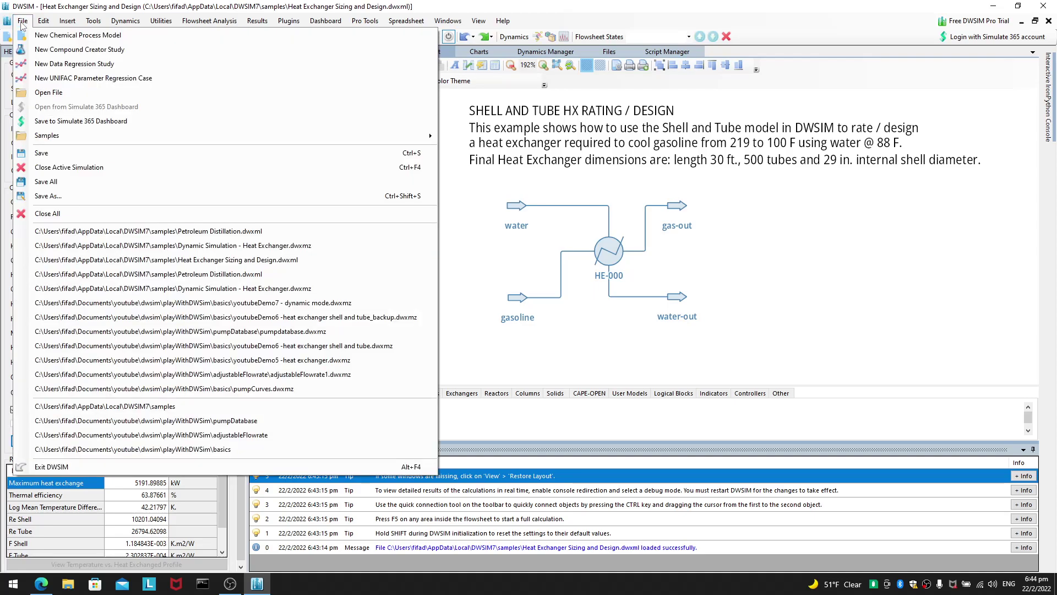
mouse_move(113, 20)
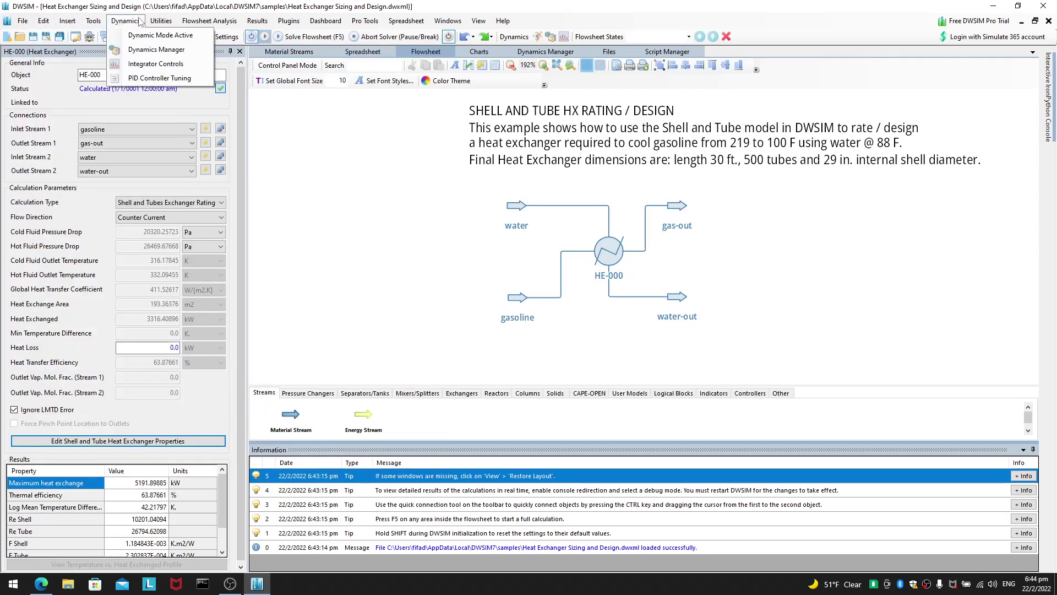
mouse_move(446, 25)
mouse_move(479, 25)
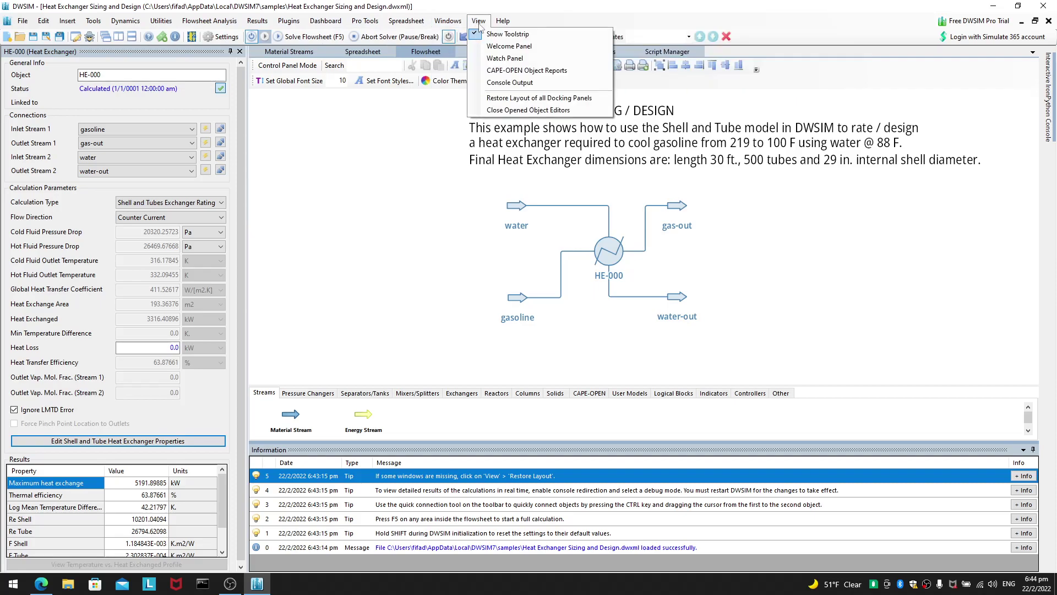
left_click(508, 46)
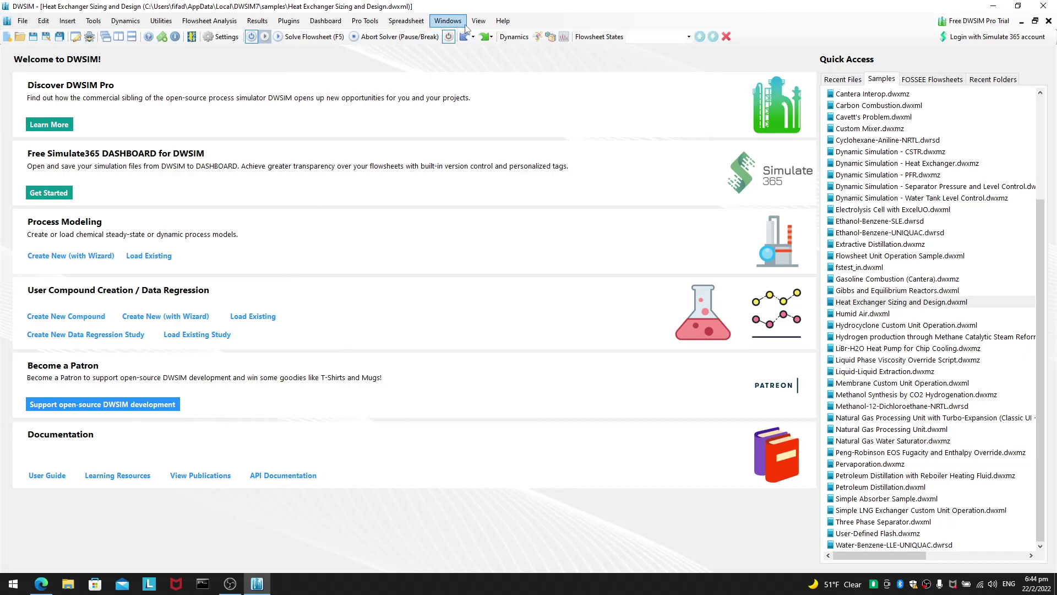
Toggle the Welcome panel off to the flowsheet and then back on.
left_click(479, 21)
left_click(503, 48)
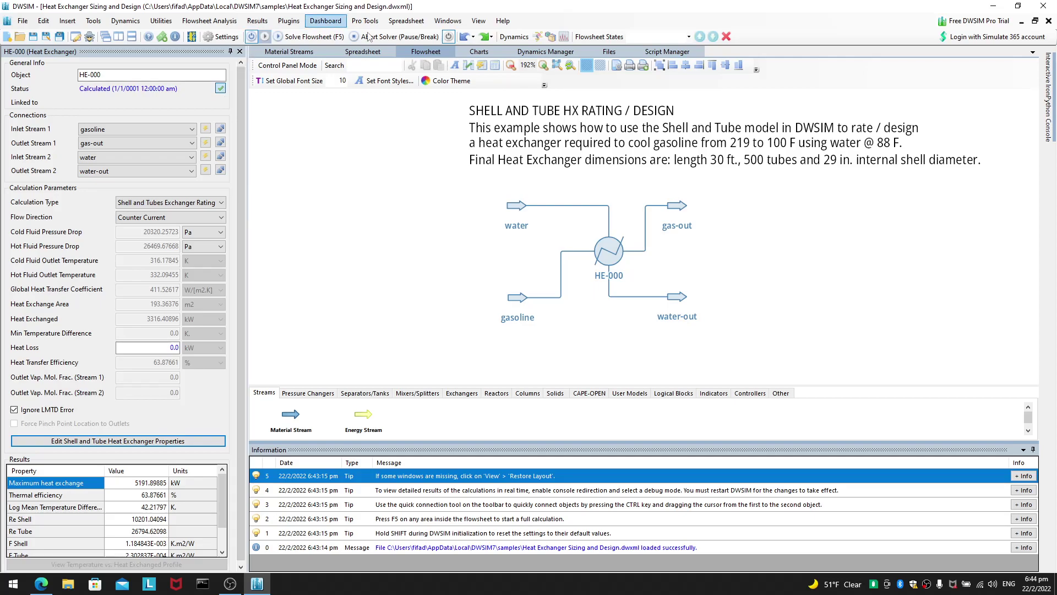
left_click(478, 22)
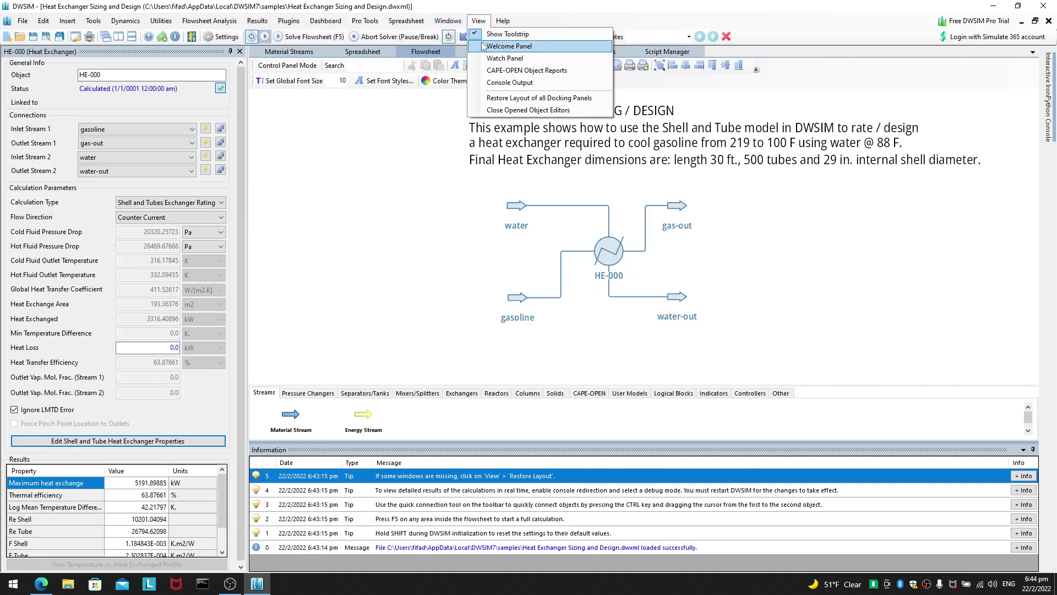
left_click(509, 46)
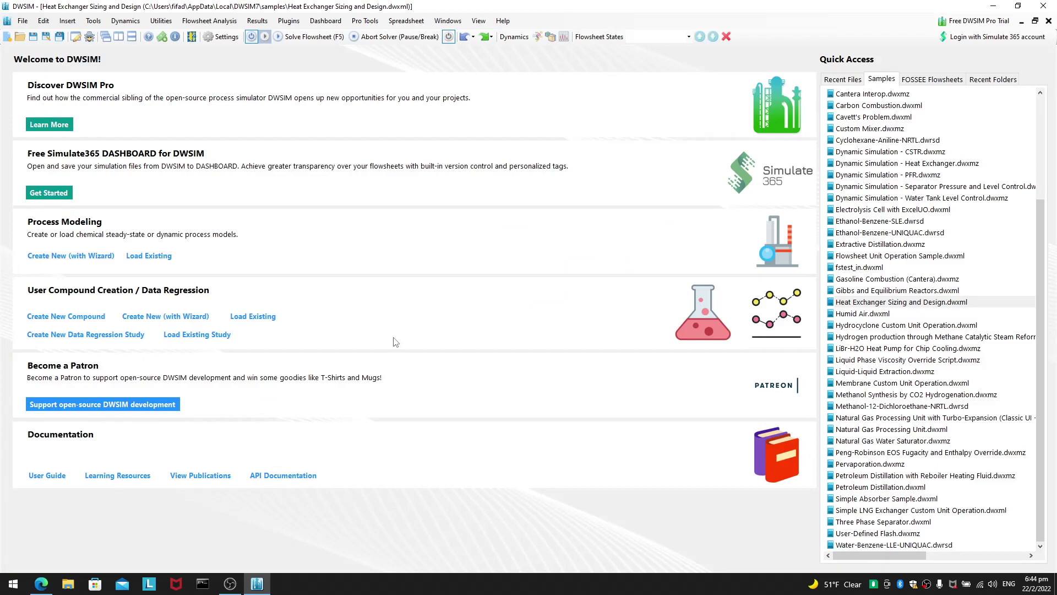
left_click(882, 221)
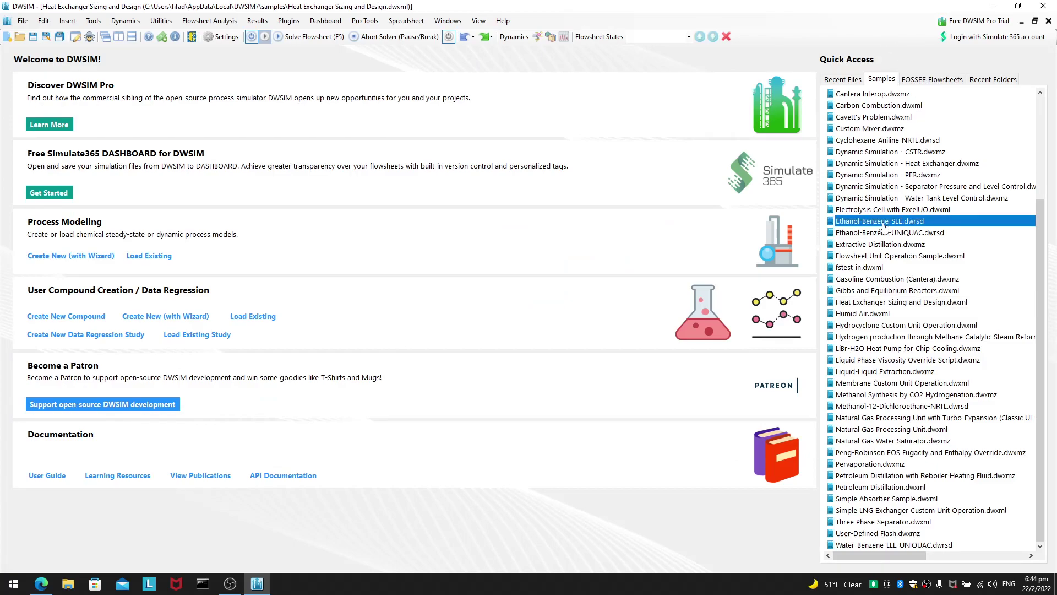
left_click(901, 487)
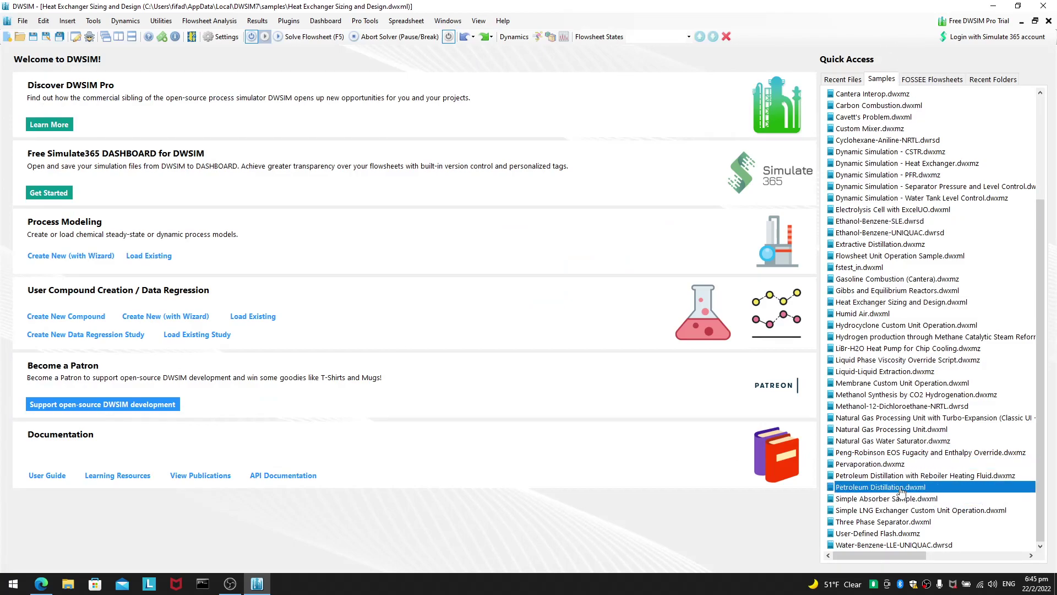
double_click(901, 488)
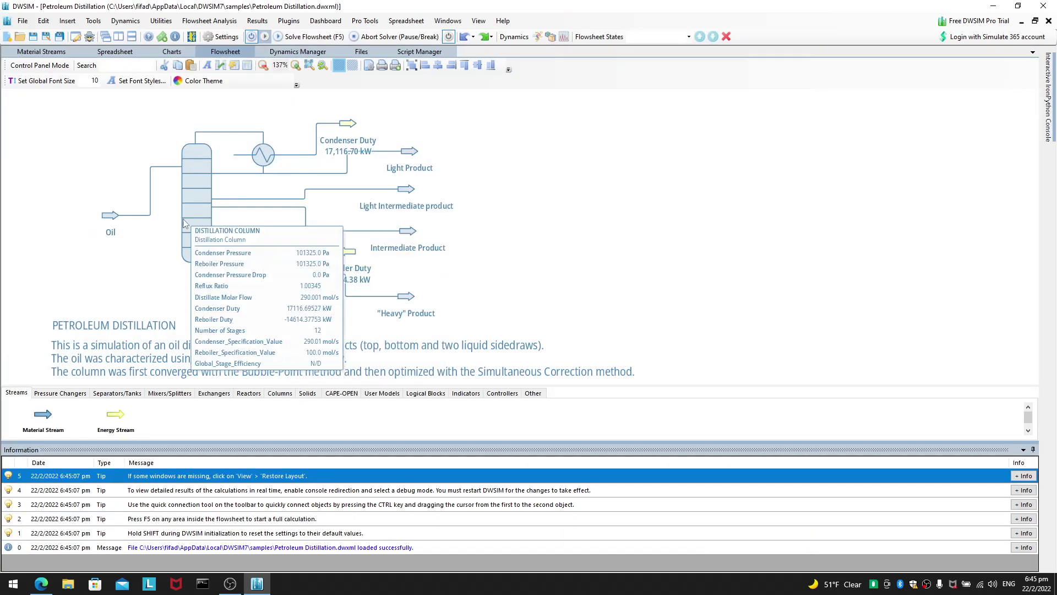
mouse_move(108, 217)
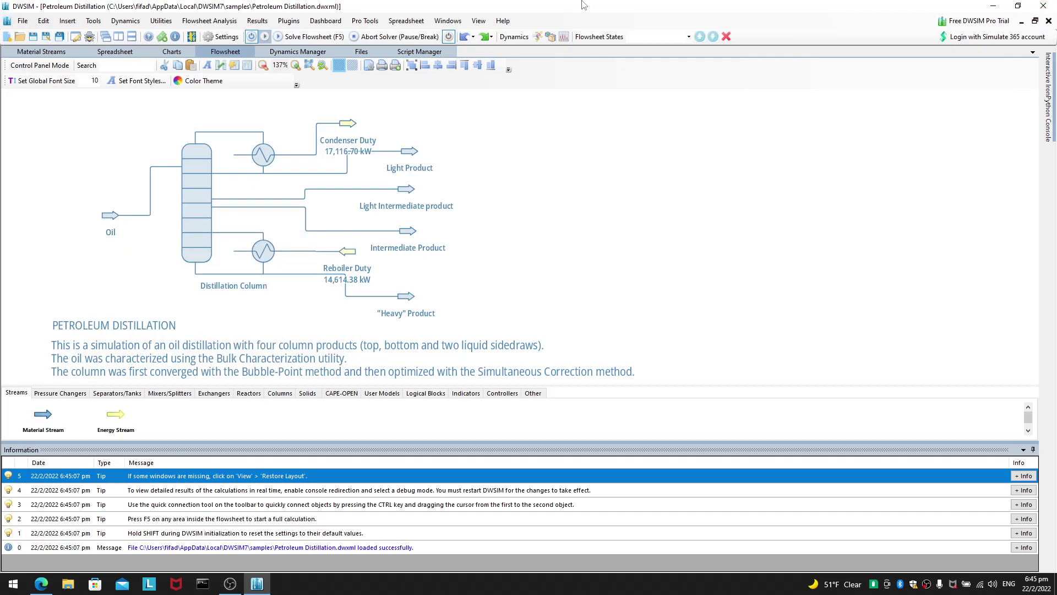
left_click(479, 21)
Return to the Welcome panel and open the About FOSSEE link in the browser.
left_click(512, 34)
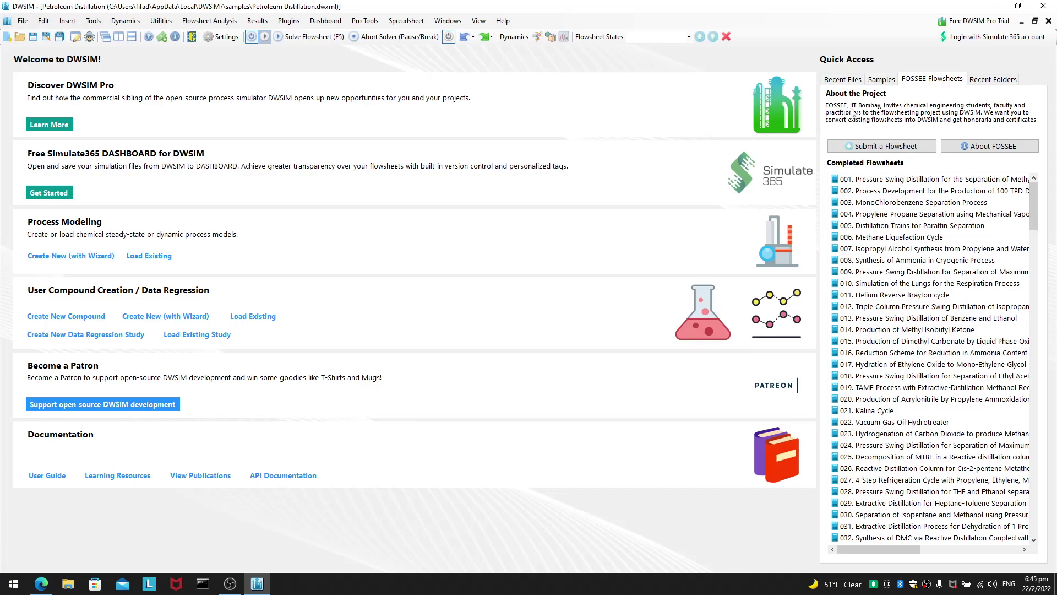
left_click(972, 146)
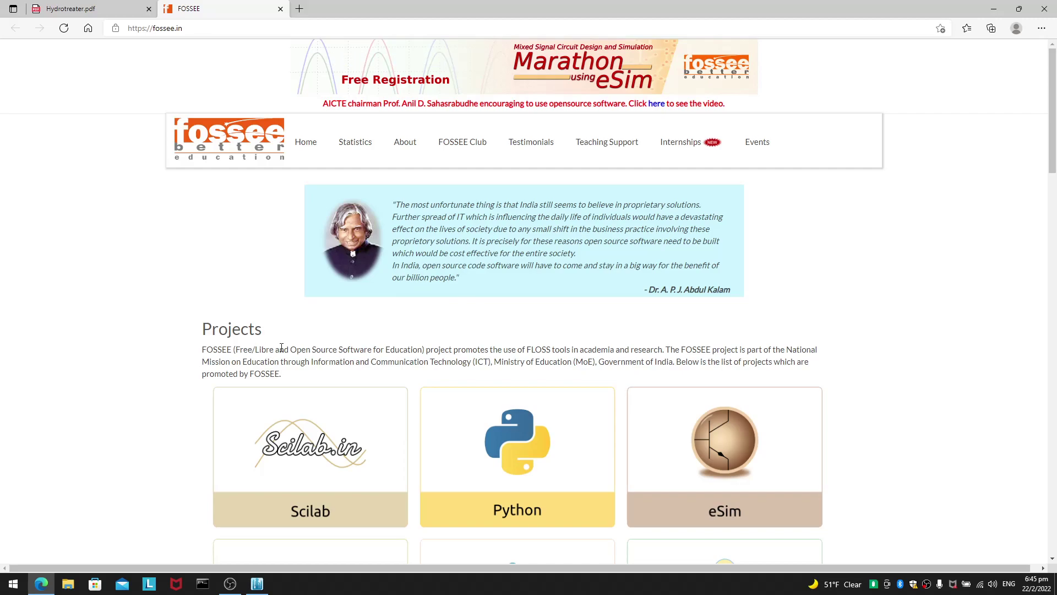
Scroll through fossee.in's Projects list including DWSIM, then Alt+Tab back to DWSIM.
left_click_drag(279, 349, 457, 313)
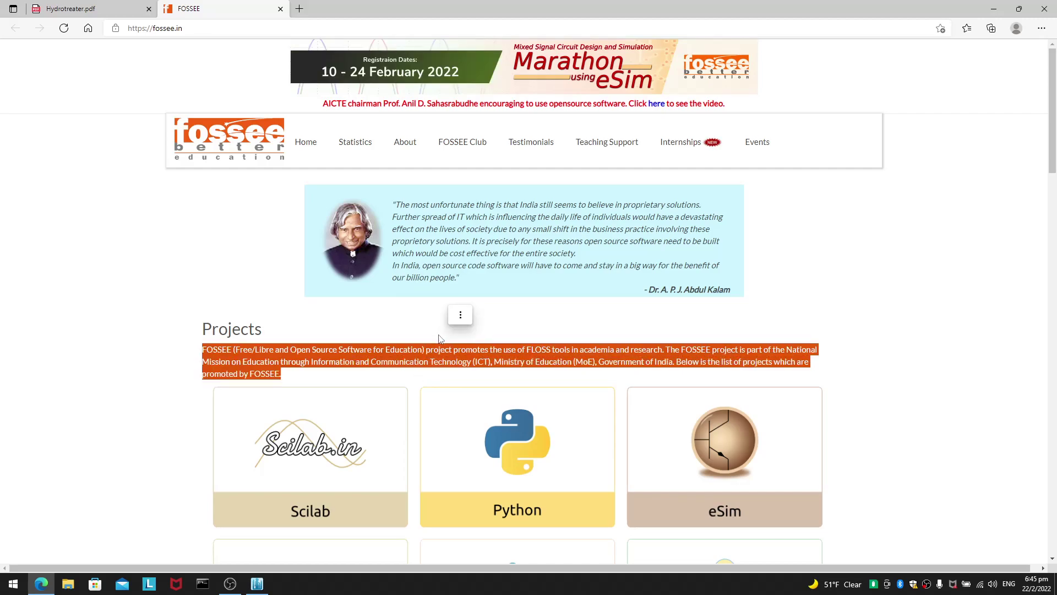
left_click(420, 364)
scroll(426, 378, "down", 3)
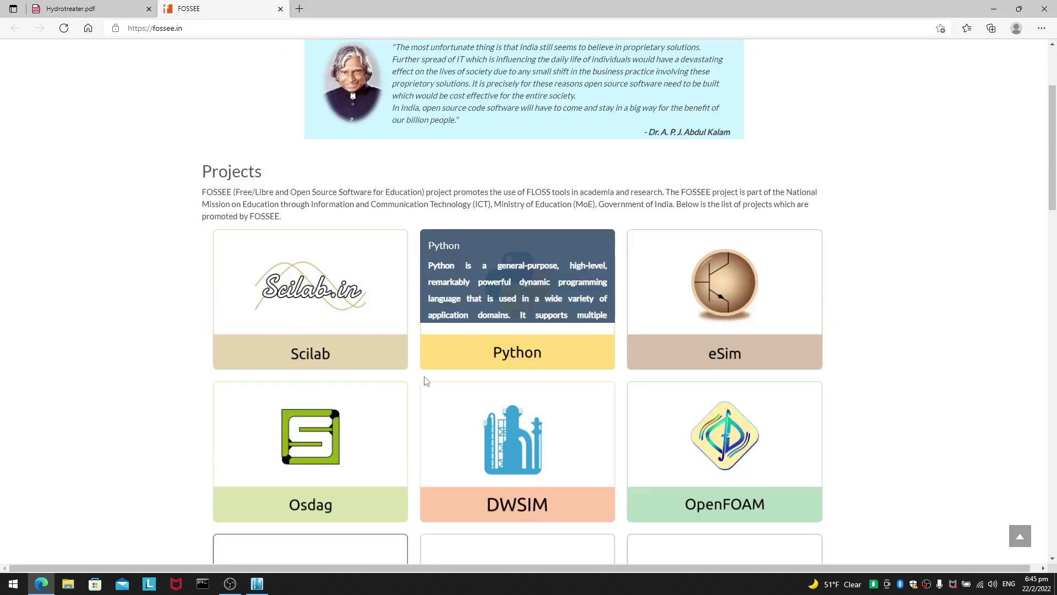
scroll(695, 137, "down", 3)
scroll(651, 314, "up", 4)
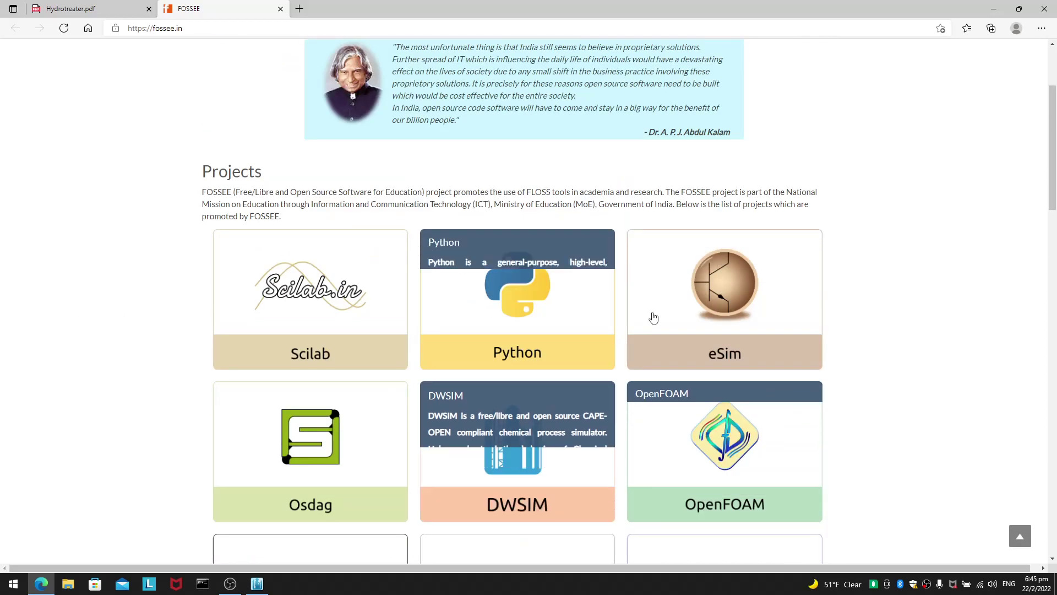
scroll(903, 362, "down", 3)
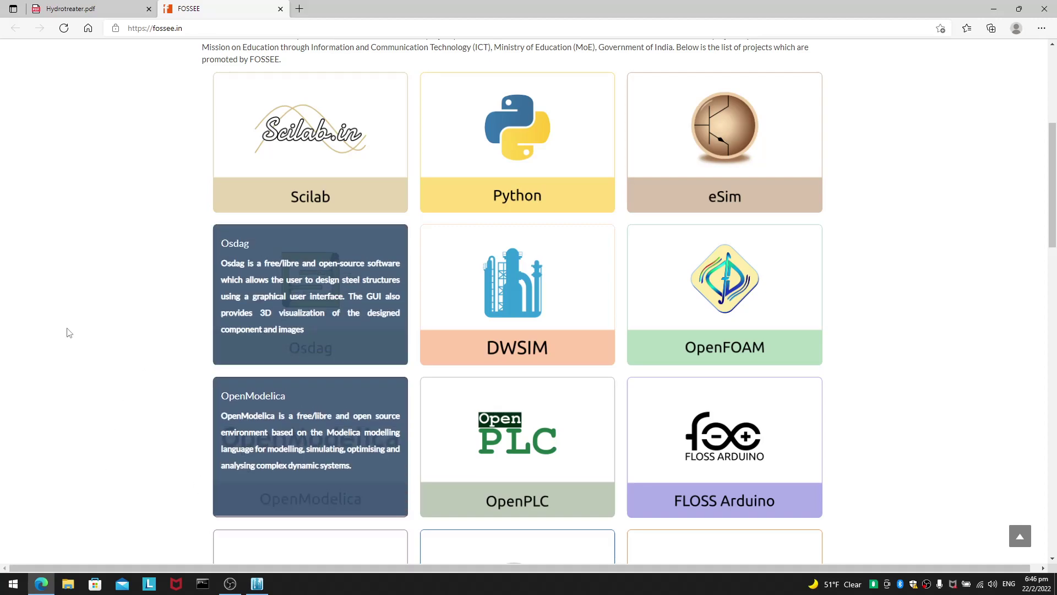
scroll(21, 312, "down", 4)
scroll(38, 331, "up", 4)
scroll(38, 331, "up", 1)
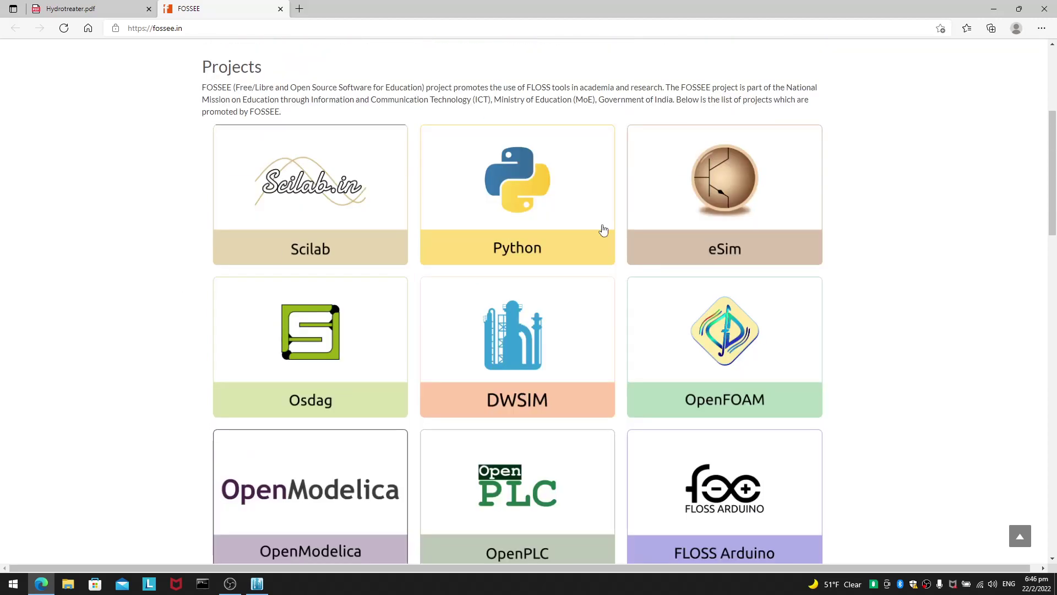
mouse_move(544, 331)
key("alt+Tab")
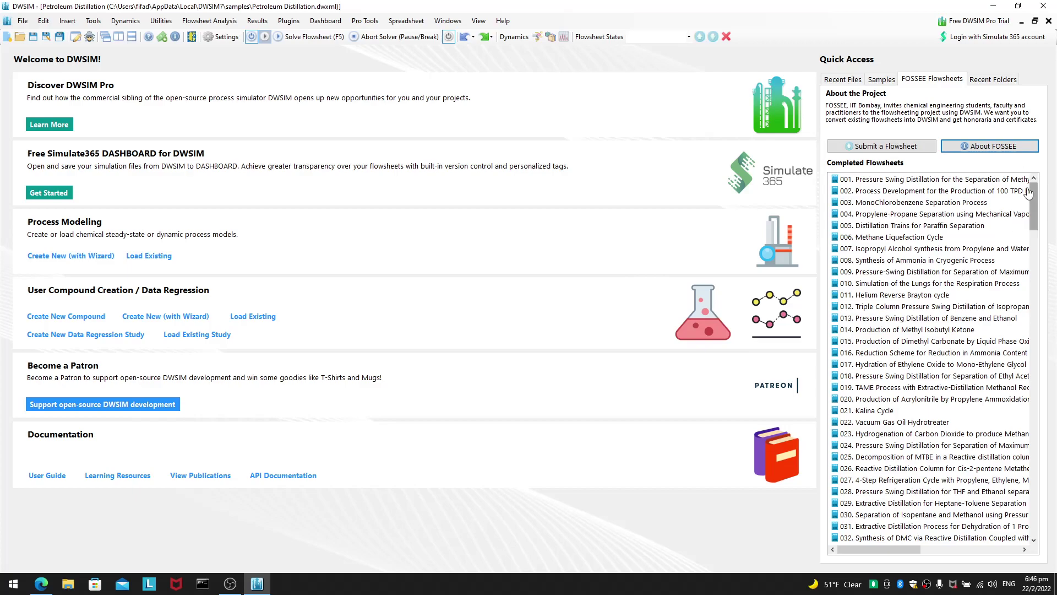
Download and open FOSSEE flowsheet 001, Pressure Swing Distillation (Methyl Acetate-Methanol Azeotrope).
left_click(882, 79)
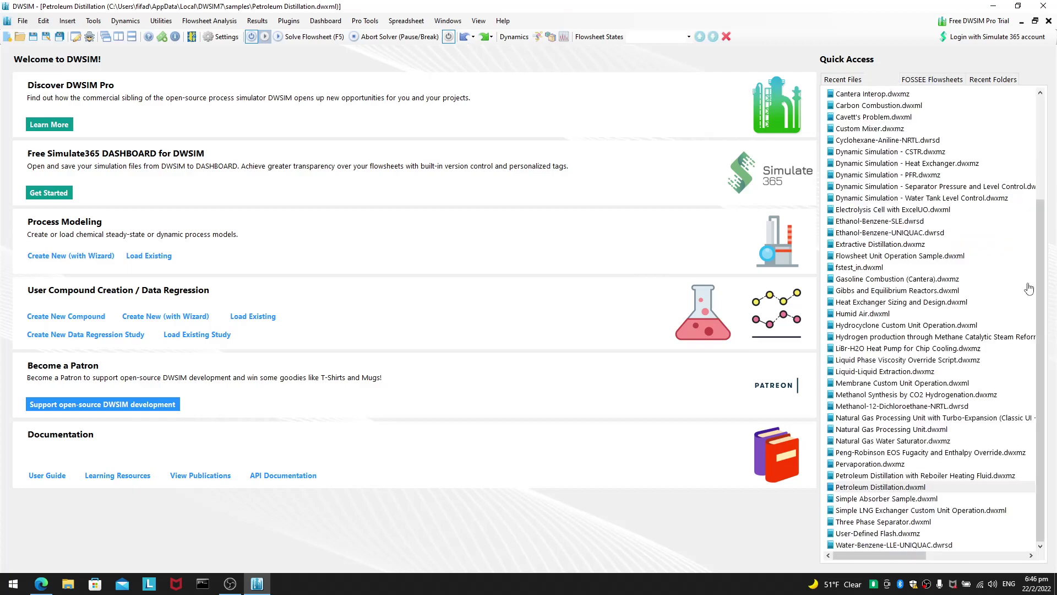
scroll(1045, 285, "up", 1)
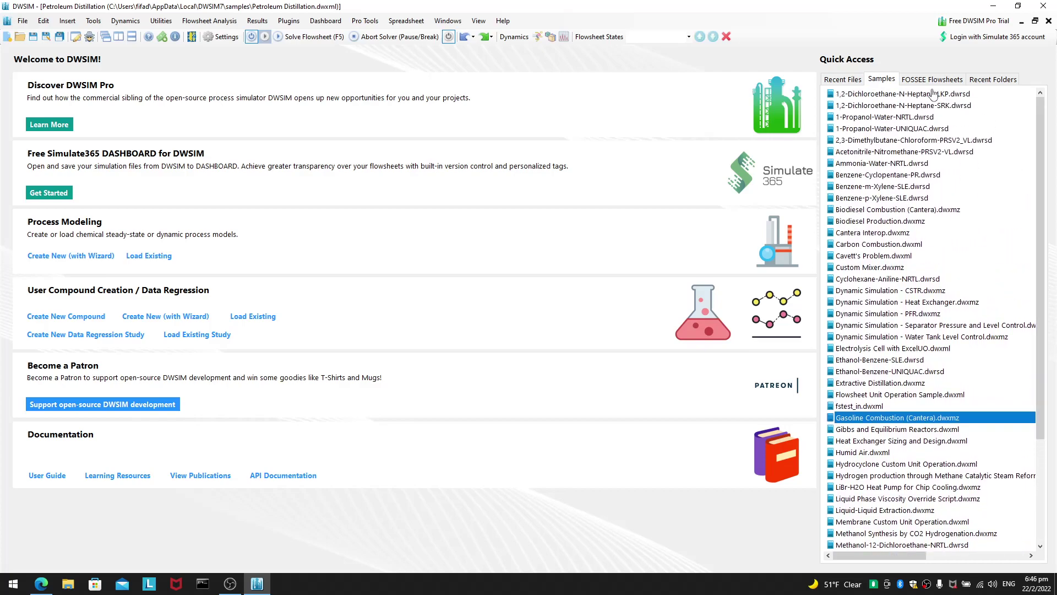
key("ctrl+Tab")
key("Tab")
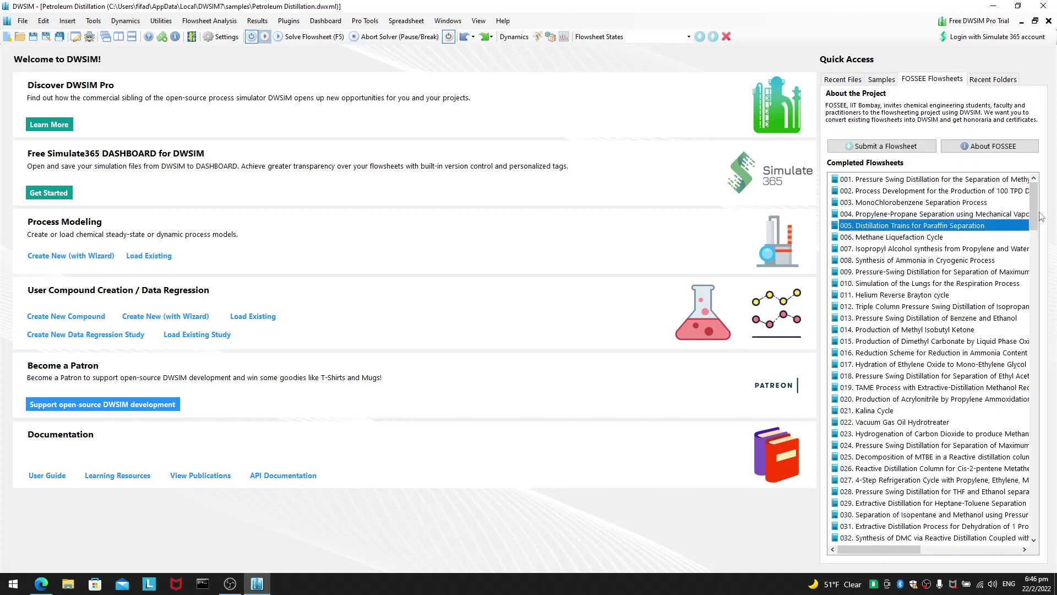
left_click(972, 180)
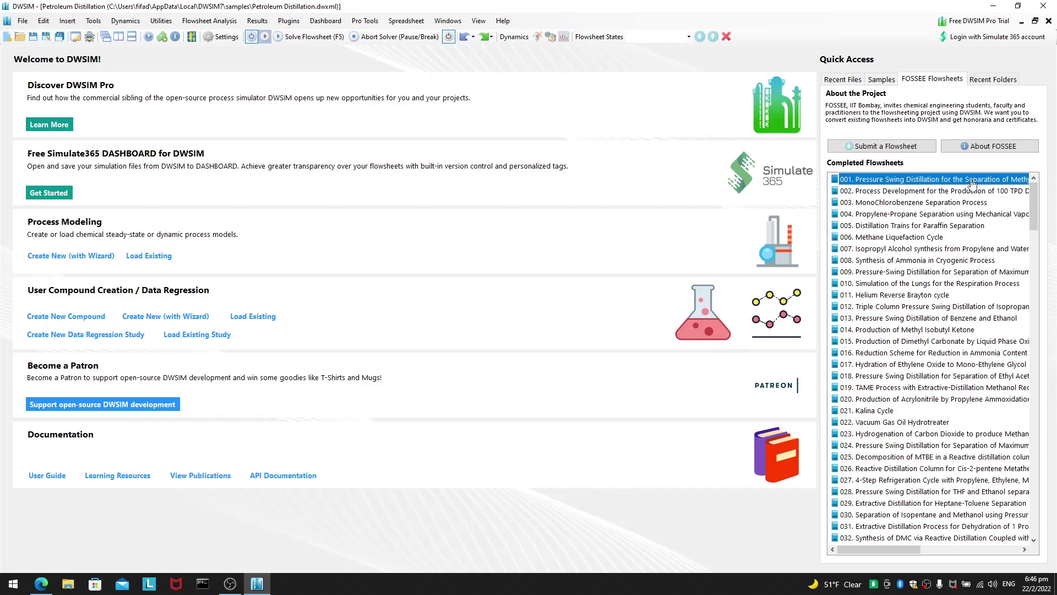
double_click(972, 181)
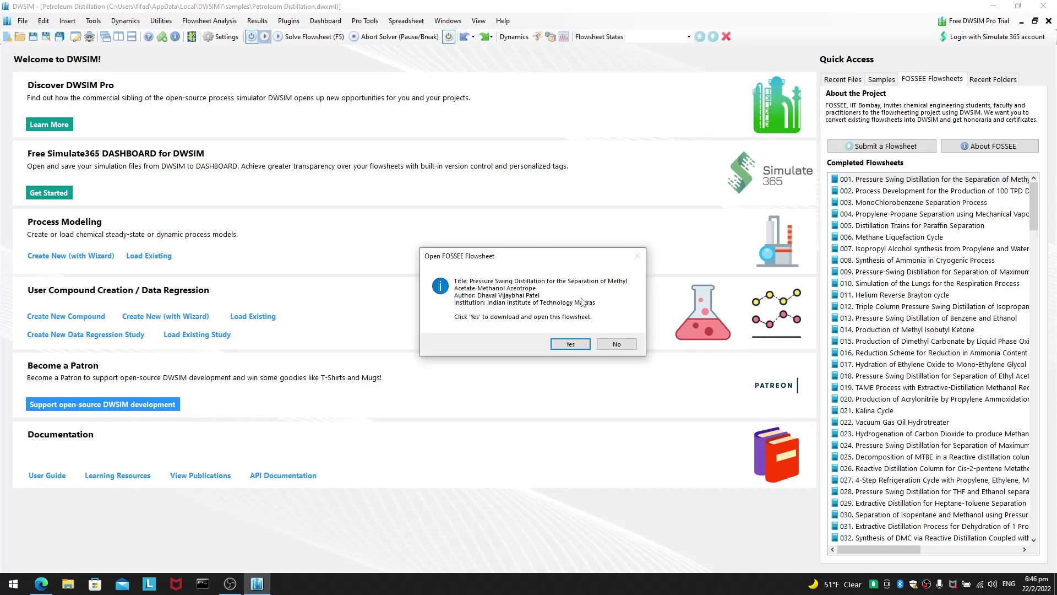
left_click(570, 345)
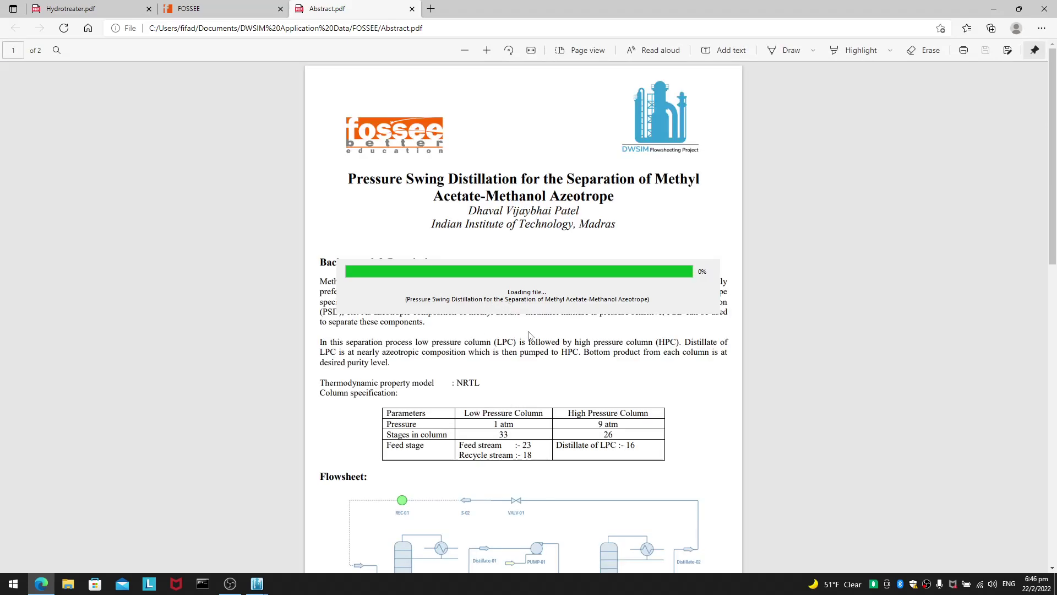
Scroll Abstract.pdf to its page-2 Results table, then confirm deleting the abstract file.
scroll(525, 314, "down", 4)
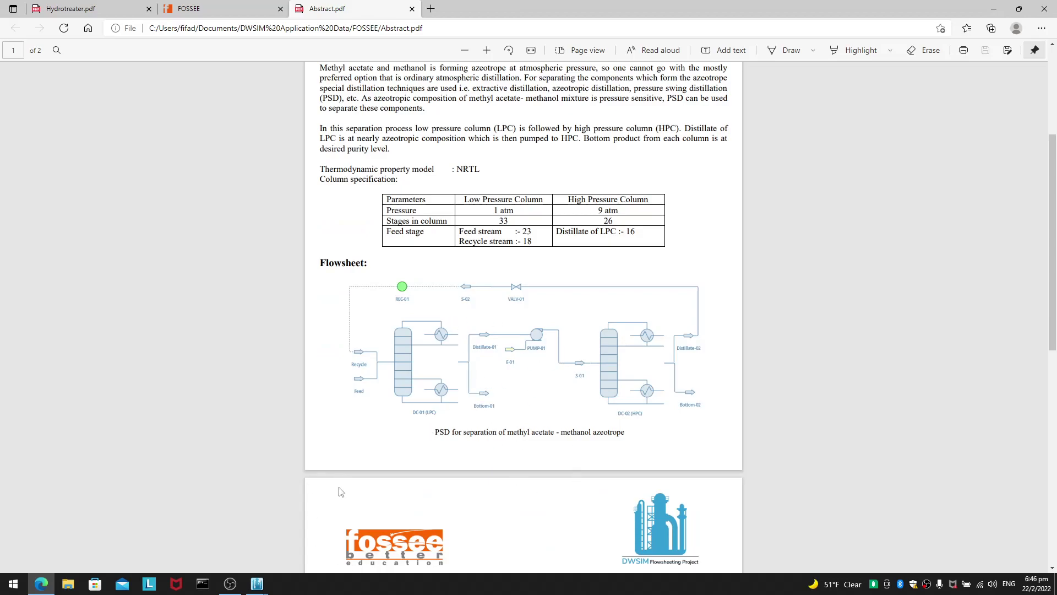
scroll(339, 492, "down", 10)
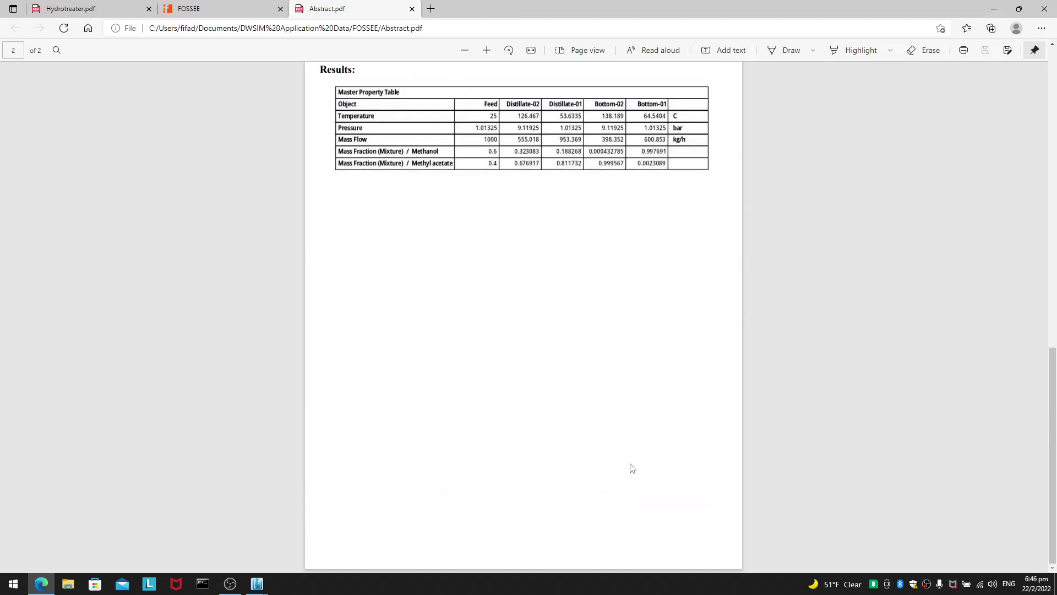
mouse_move(269, 588)
left_click(316, 537)
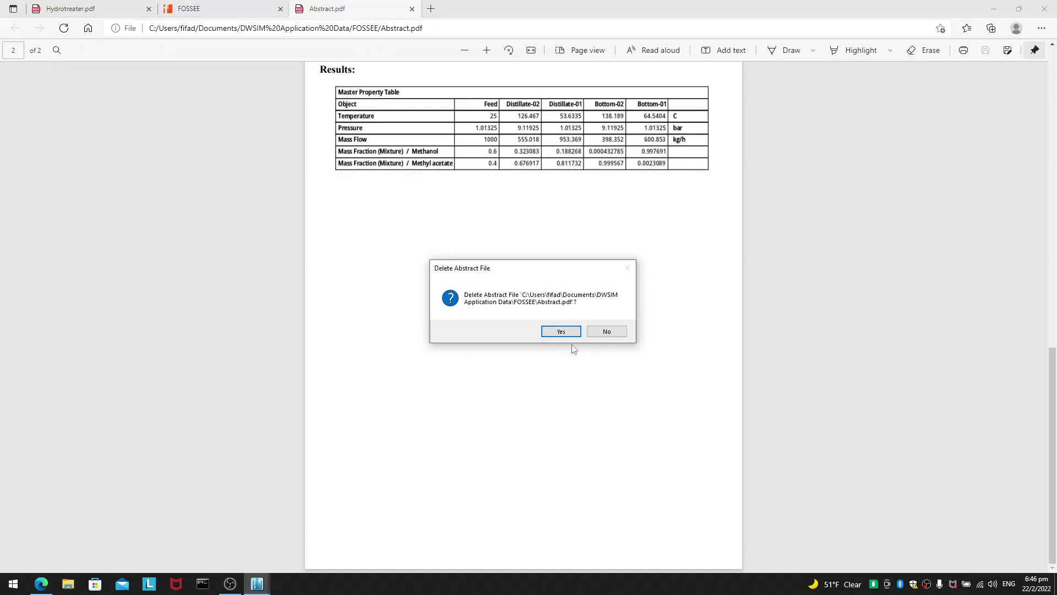
left_click(561, 331)
Close the deletion notice, look over both columns, and open then close DC-01 (LPC)'s settings.
left_click(562, 326)
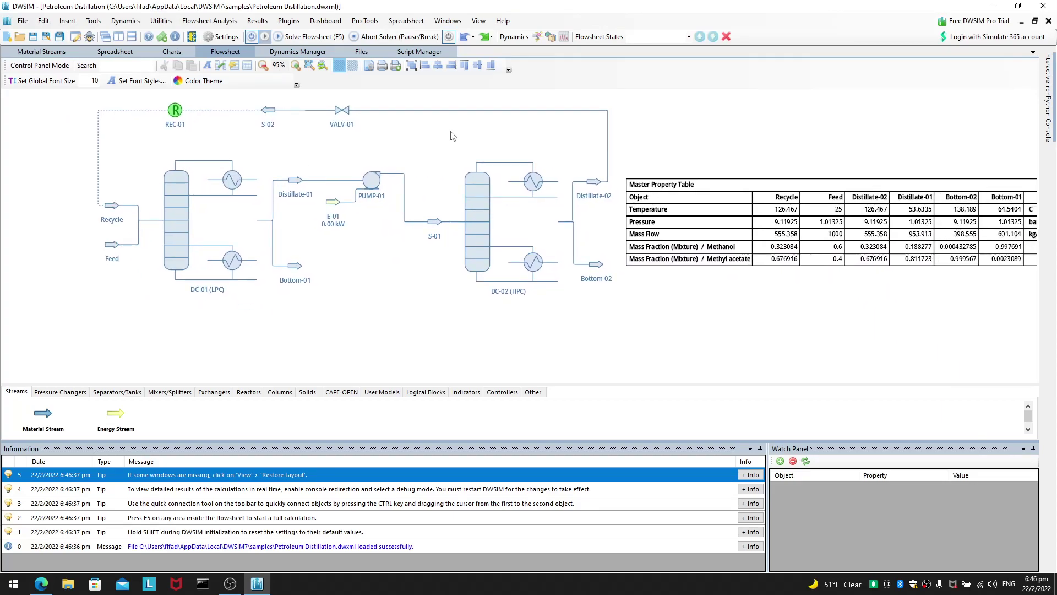
mouse_move(232, 215)
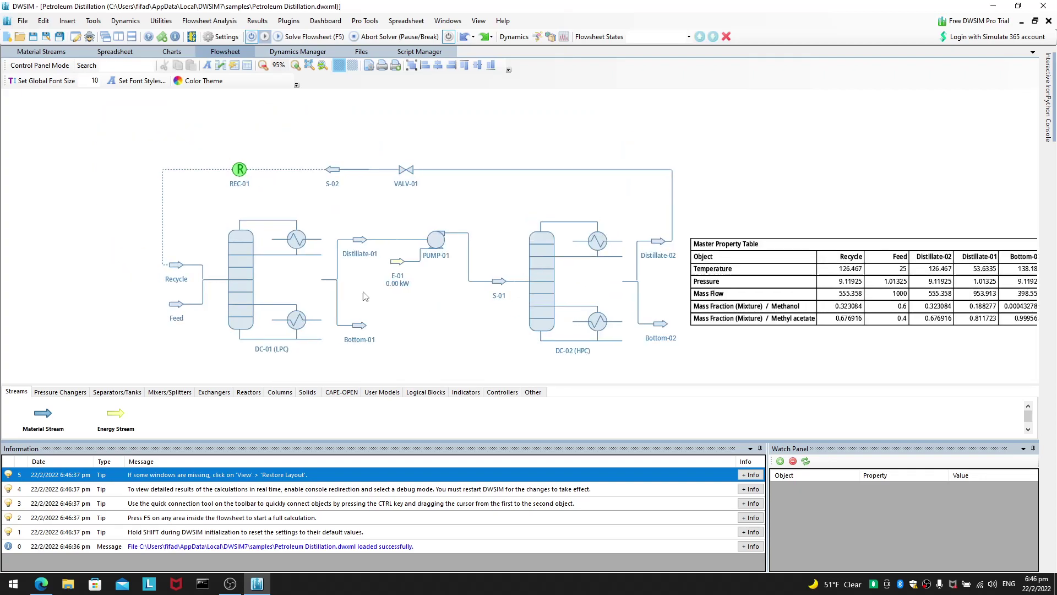
mouse_move(543, 275)
mouse_move(359, 334)
left_click(325, 305)
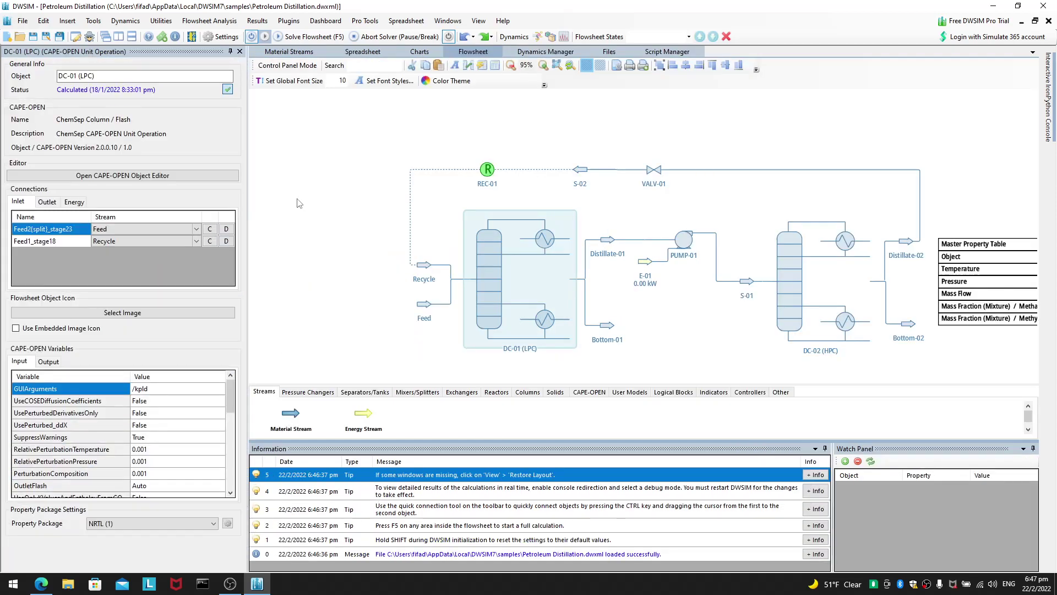
left_click(296, 200)
left_click(239, 51)
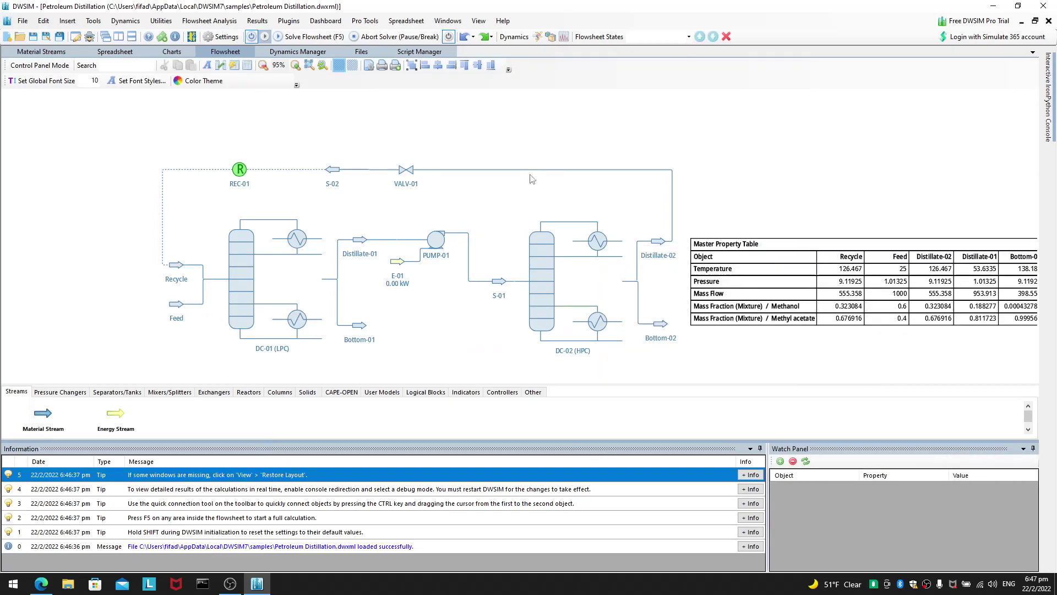
left_click(476, 21)
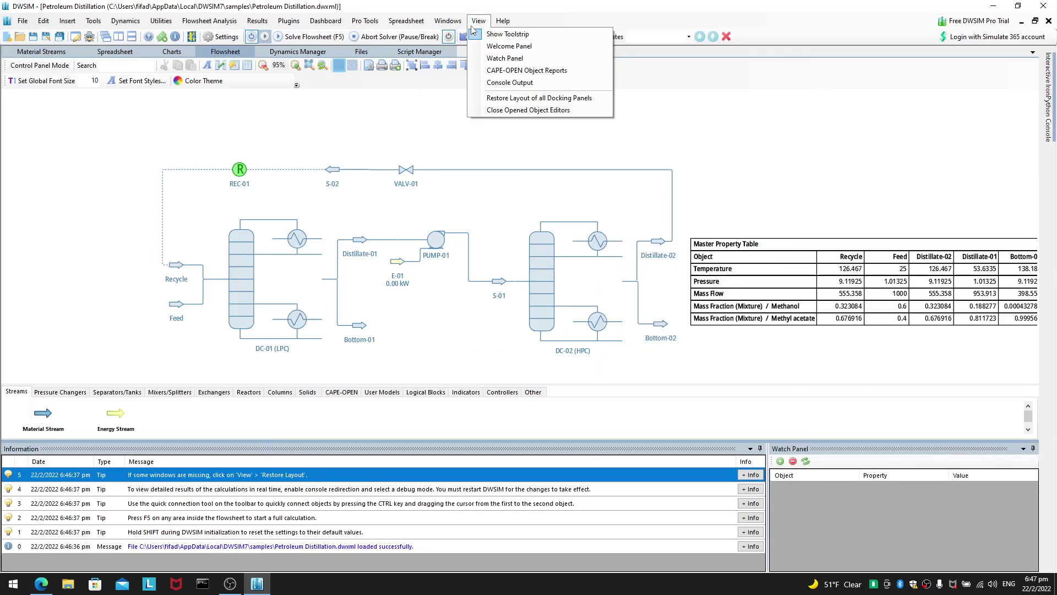
Download and open the 022. Vacuum Gas Oil Hydrotreater flowsheet from the FOSSEE Completed Flowsheets list.
left_click(509, 46)
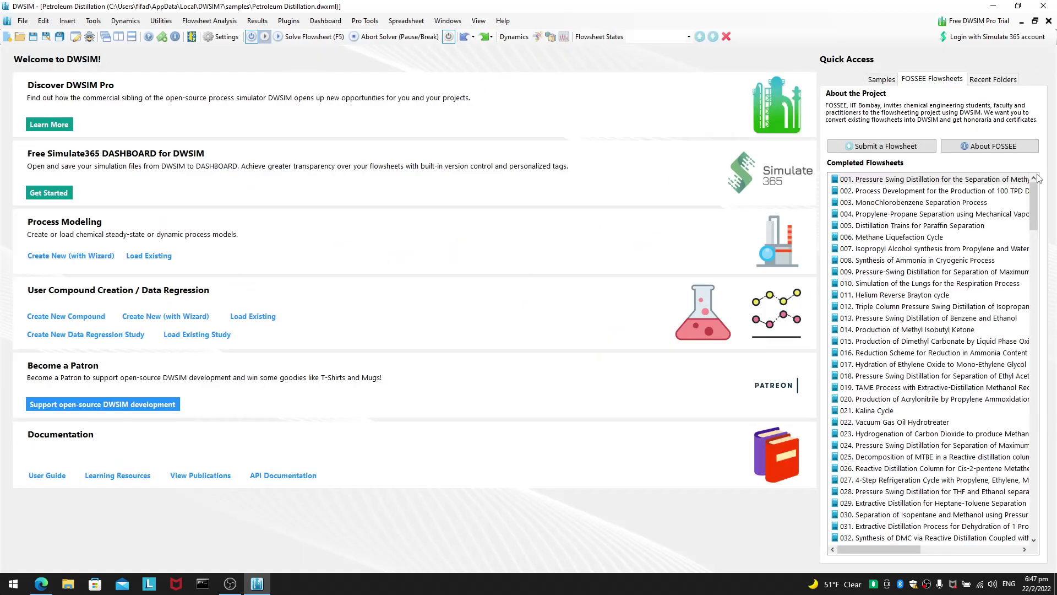
left_click(1029, 215)
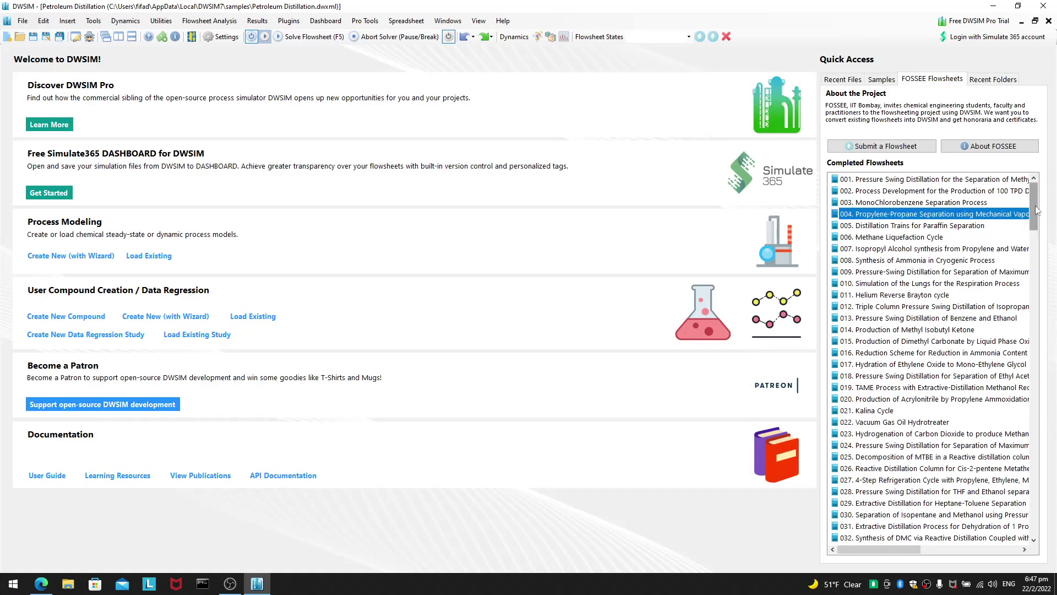
left_click(953, 425)
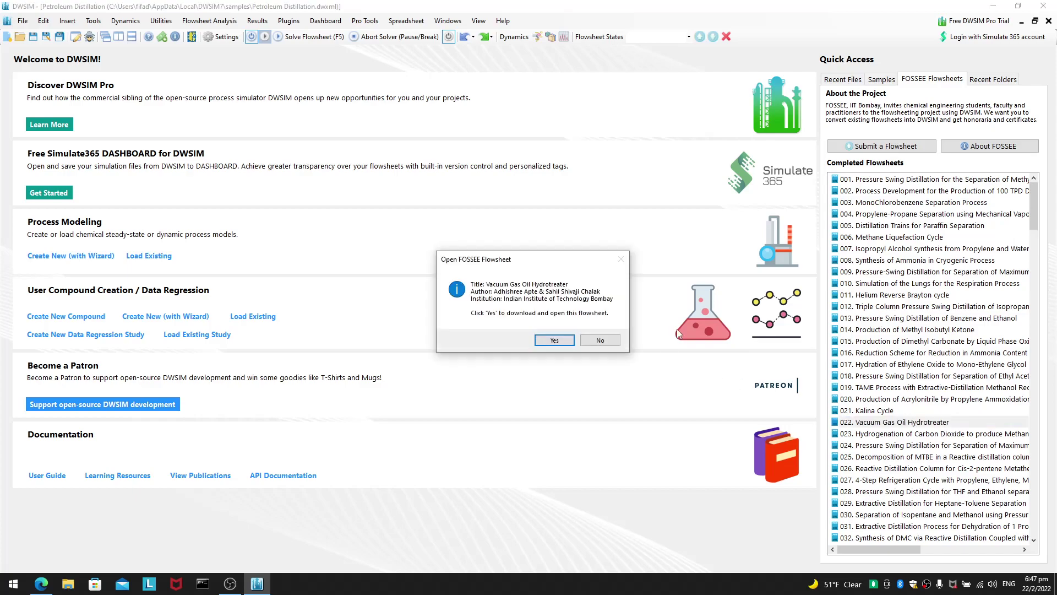
left_click(569, 342)
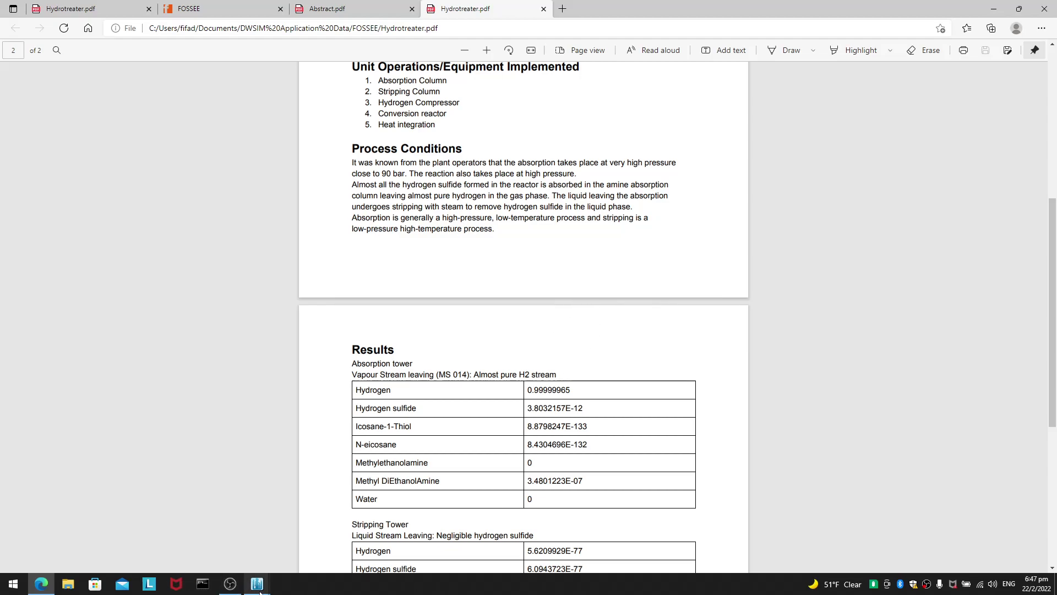
Let DWSIM delete the hydrotreater abstract file and acknowledge the success message.
left_click(318, 520)
left_click(561, 331)
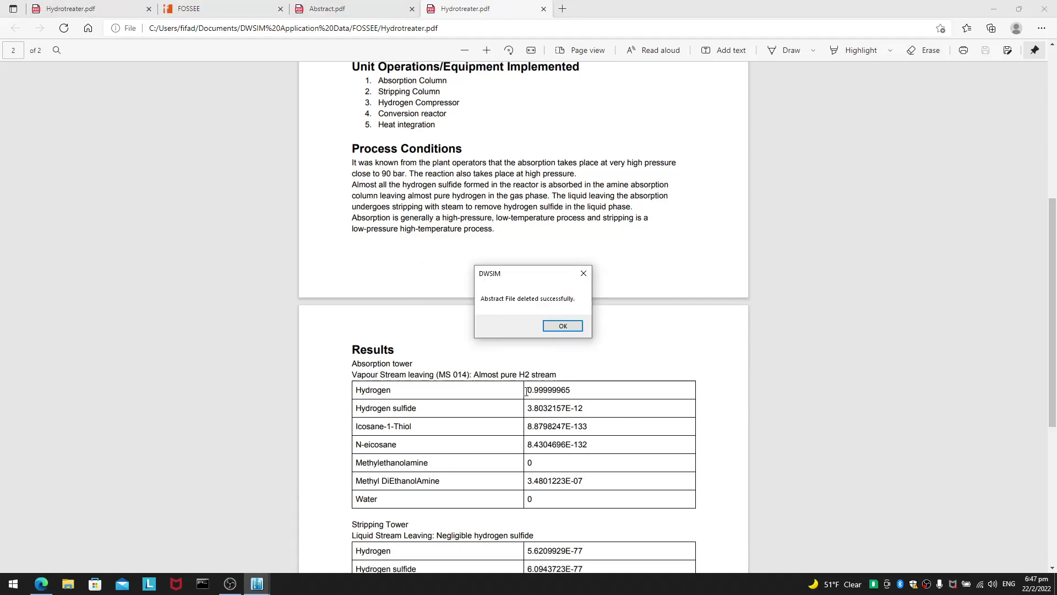
left_click(573, 325)
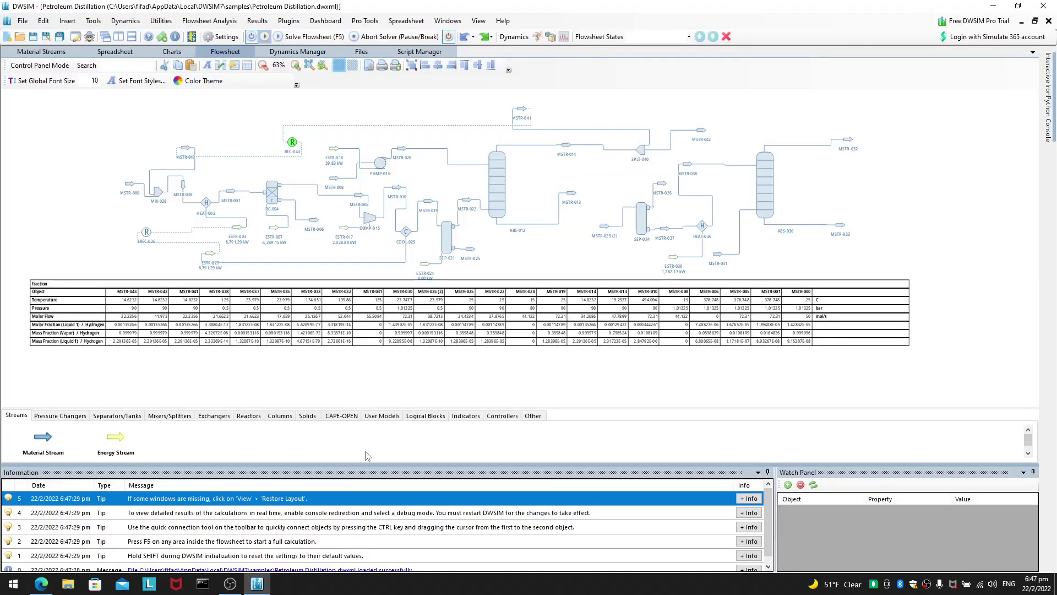
Zoom the canvas to 143% and open the EREC-026 energy recycle block's property panel.
left_click(533, 415)
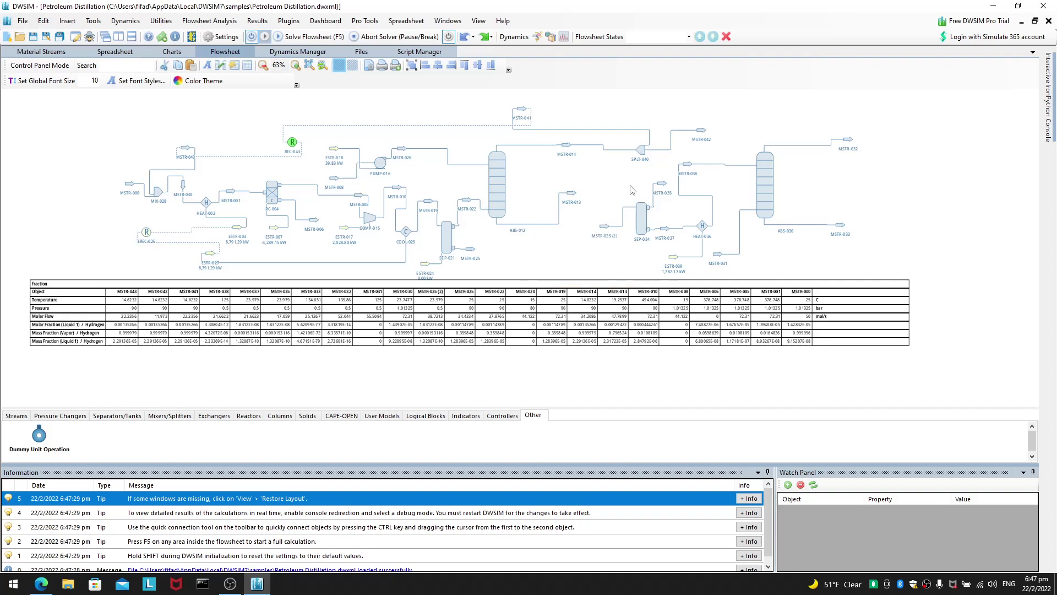
mouse_move(568, 195)
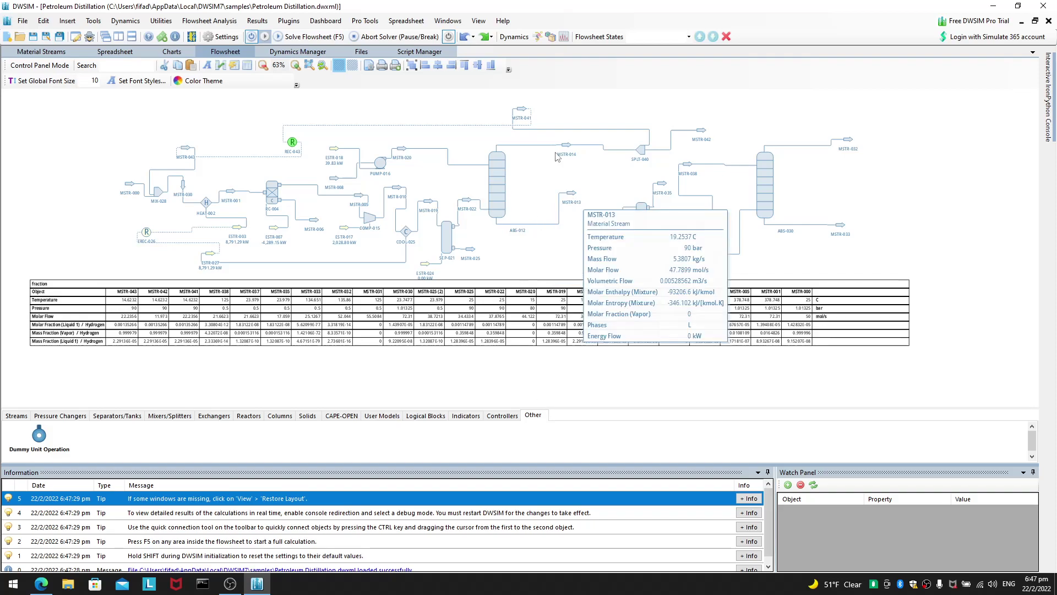
scroll(108, 213, "up", 5)
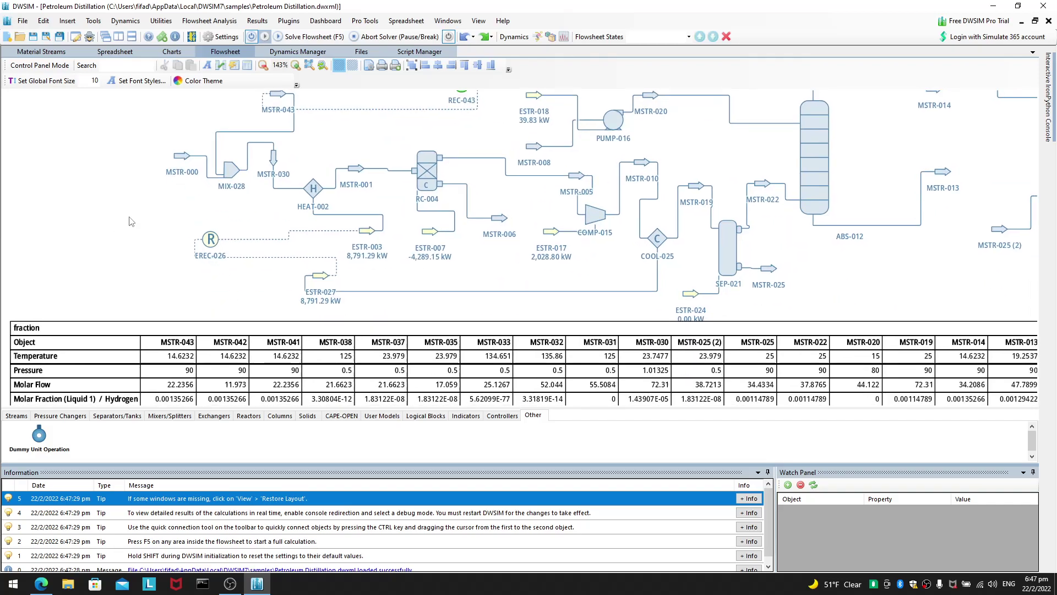
left_click_drag(108, 213, 112, 270)
mouse_move(449, 152)
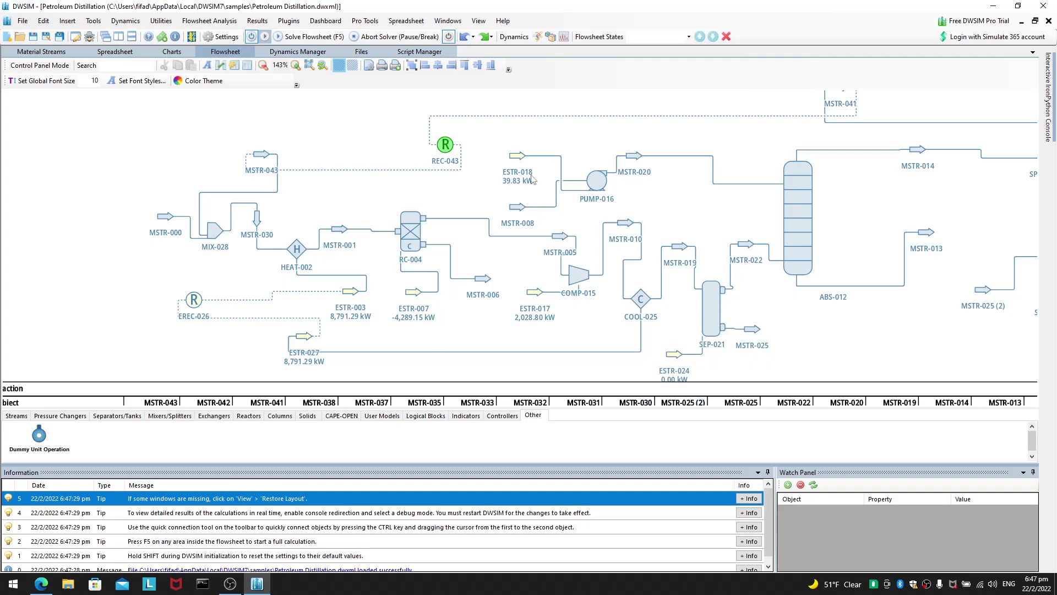
left_click(193, 300)
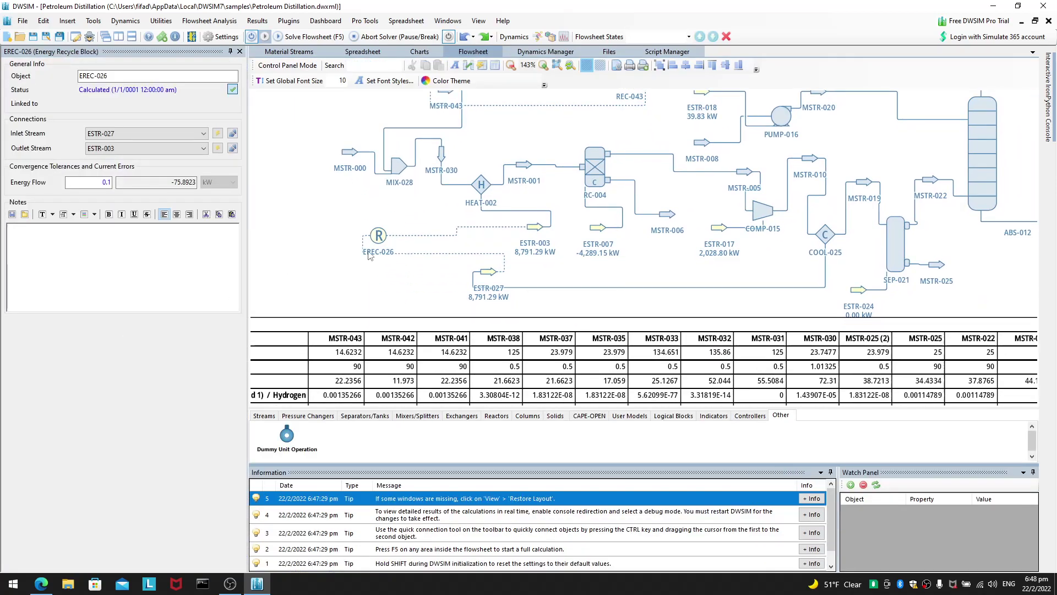
Inspect the EREC-026 recycle, HEAT-002 heater and COOL-025 cooler property panels.
mouse_move(374, 247)
left_click(378, 240)
left_click(302, 282)
left_click(489, 182)
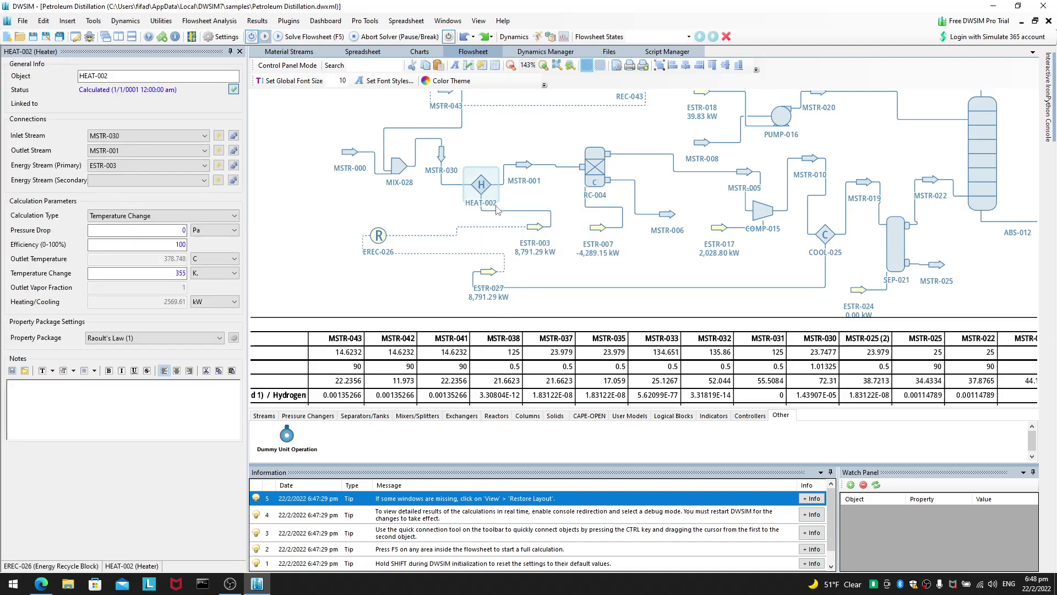
left_click(828, 242)
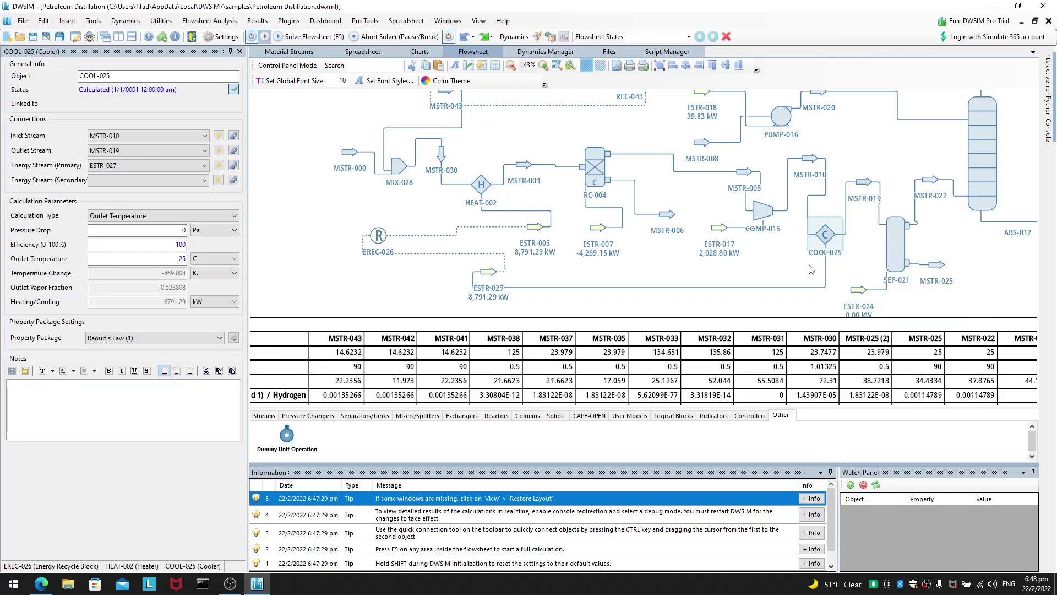
Revisit EREC-026 and HEAT-002, then bring up the RC-004 conversion reactor's settings.
left_click(378, 235)
left_click(482, 192)
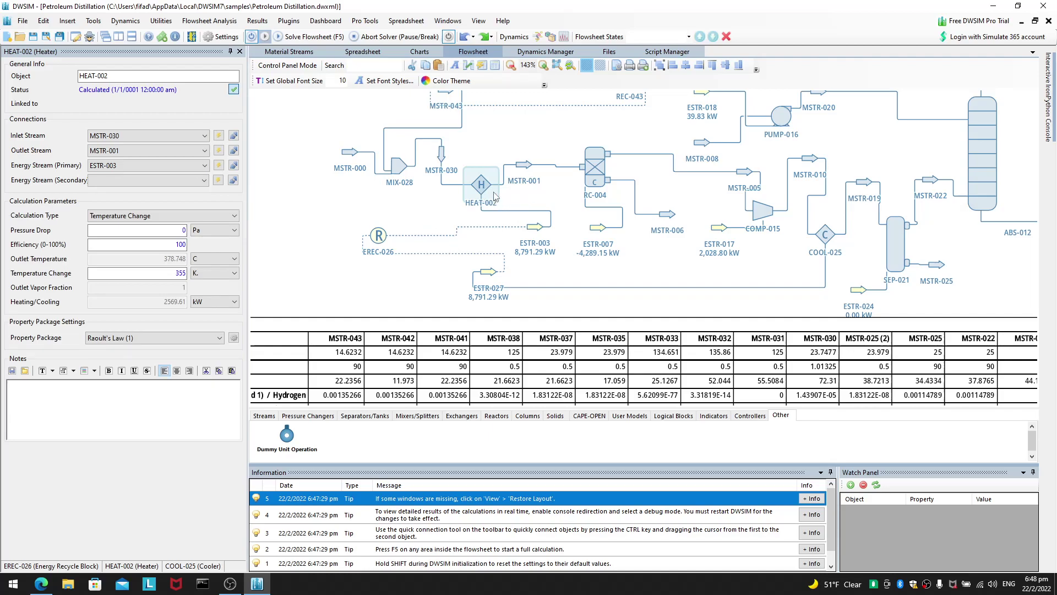
left_click(837, 240)
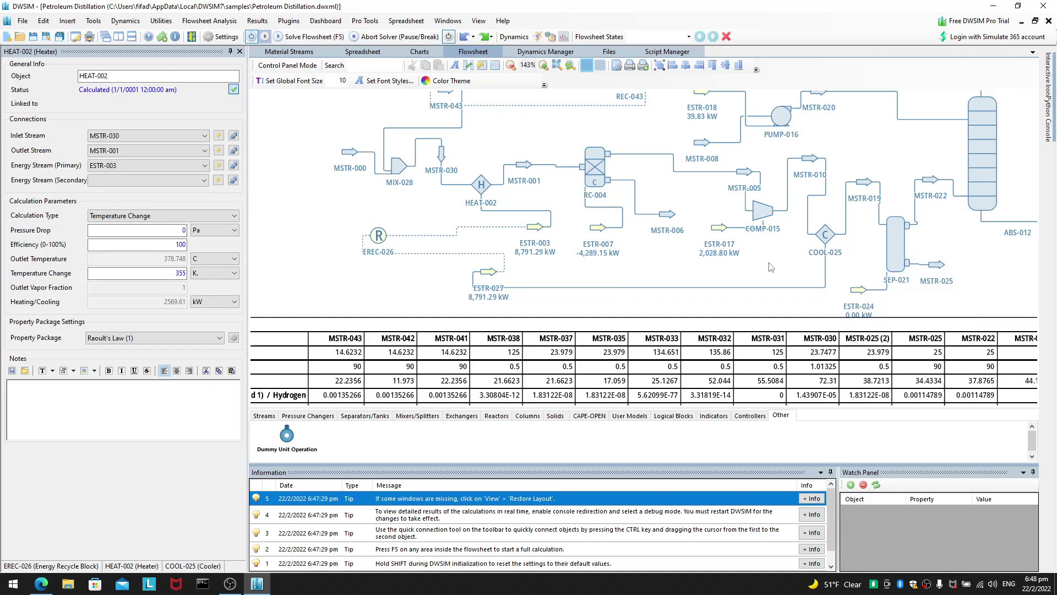
left_click(588, 169)
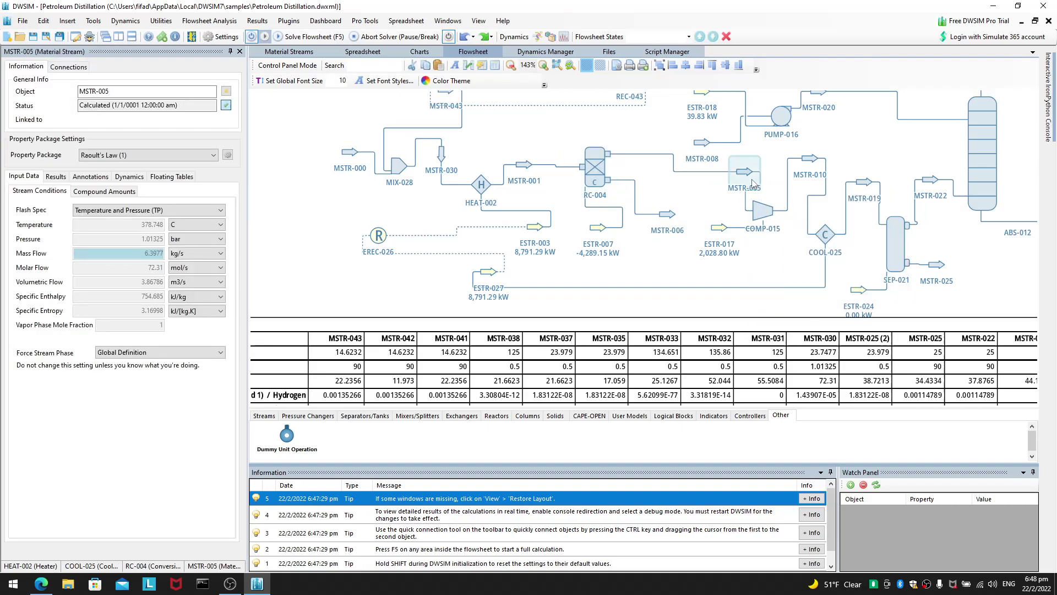
Open RC-004's panel showing isothermal mode and a -4289.15 kW heat load.
mouse_move(750, 181)
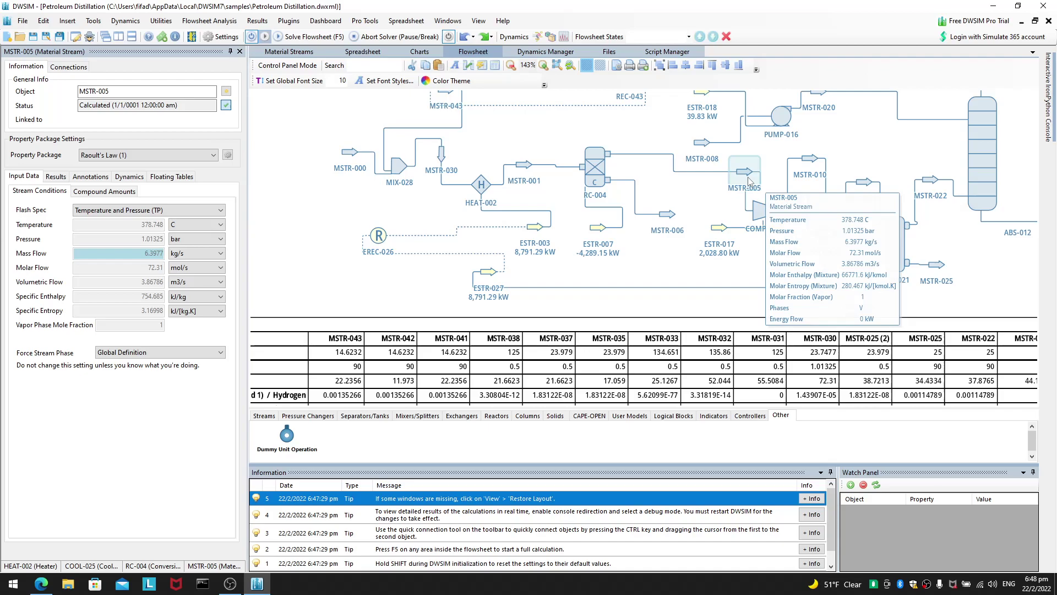
mouse_move(814, 166)
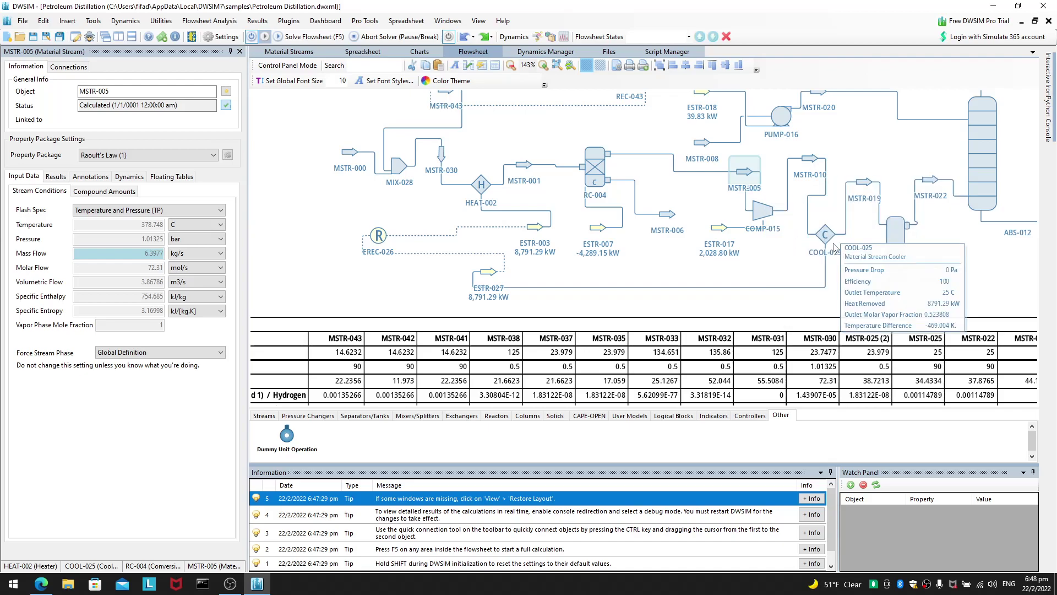
left_click(624, 180)
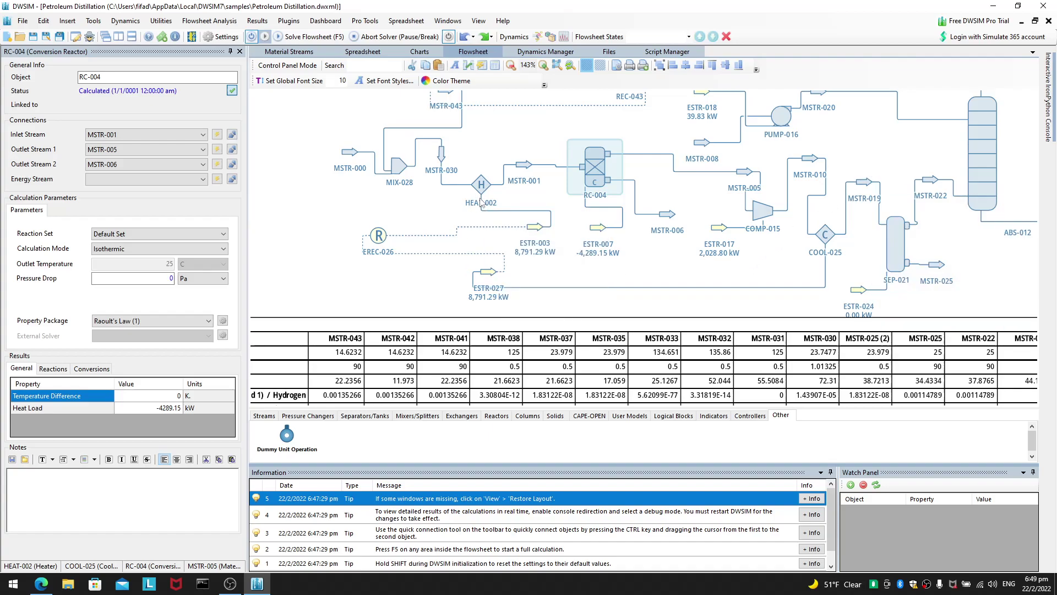
Pan around the flowsheet and open the View menu to find the panel options.
mouse_move(489, 197)
mouse_move(384, 235)
scroll(401, 220, "right", 2)
scroll(400, 220, "down", 1)
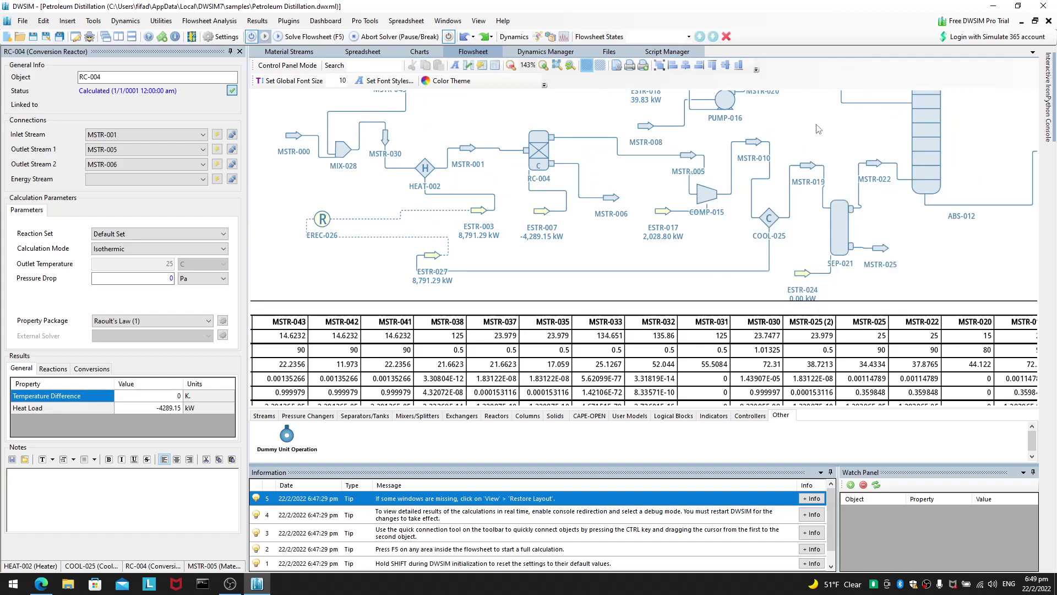
scroll(819, 129, "up", 3)
scroll(818, 130, "left", 1)
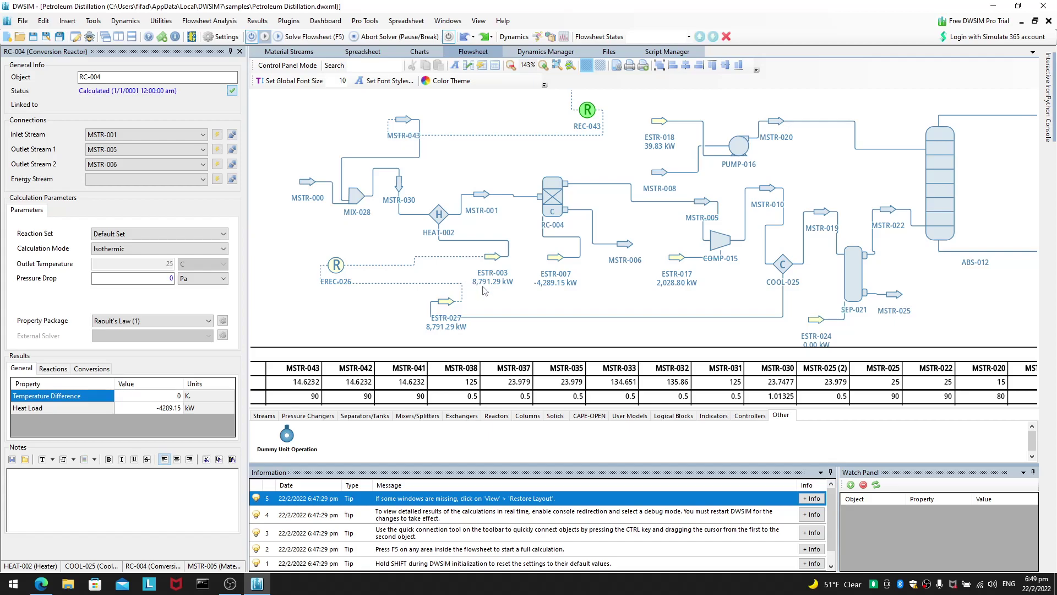
left_click(478, 20)
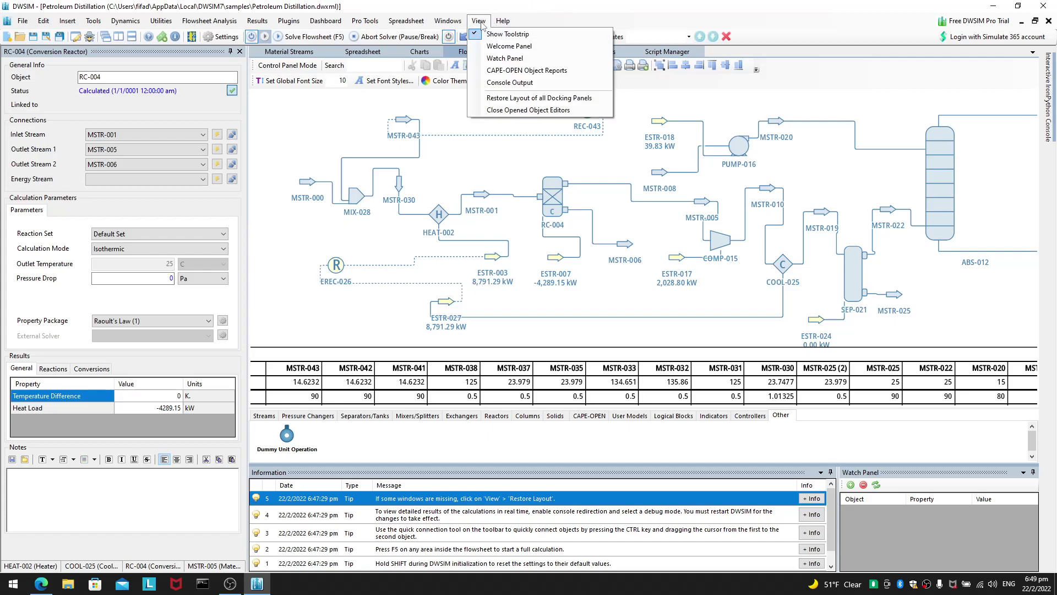
Return to the Welcome page and scroll down the FOSSEE Completed Flowsheets list.
left_click(498, 46)
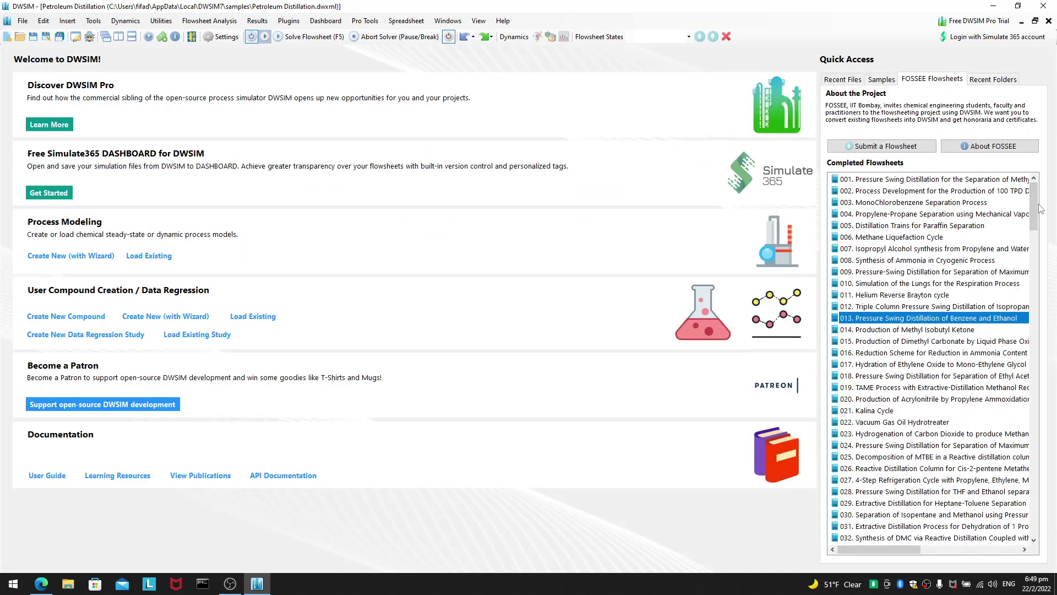
left_click_drag(1033, 208, 1030, 336)
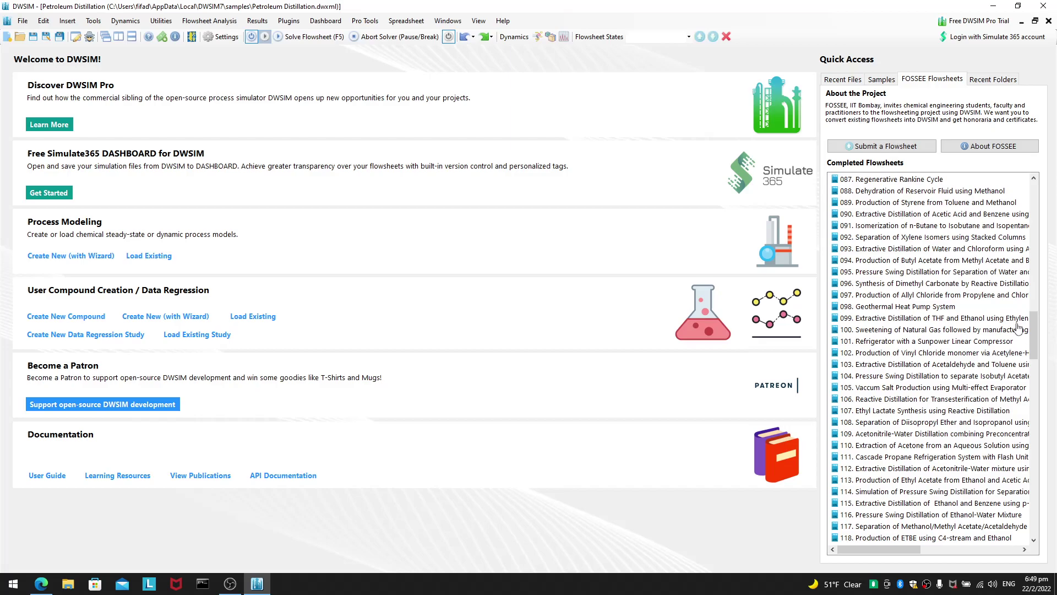
left_click_drag(1033, 336, 1034, 545)
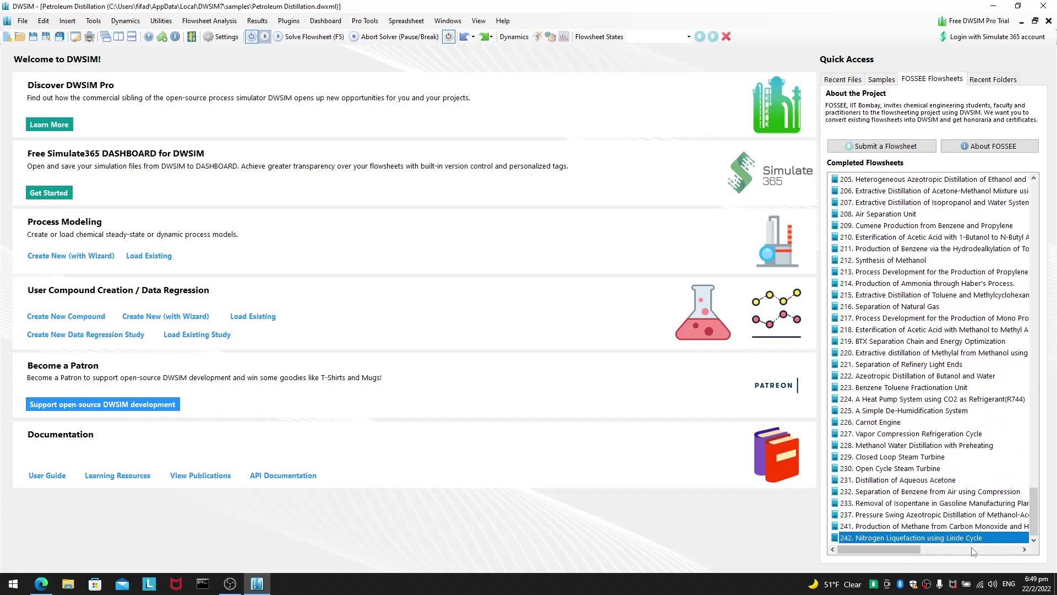
Highlight the Cumene Production, BTX Separation, Vapor Compression Refrigeration and Isopropyl Alcohol entries.
left_click(985, 226)
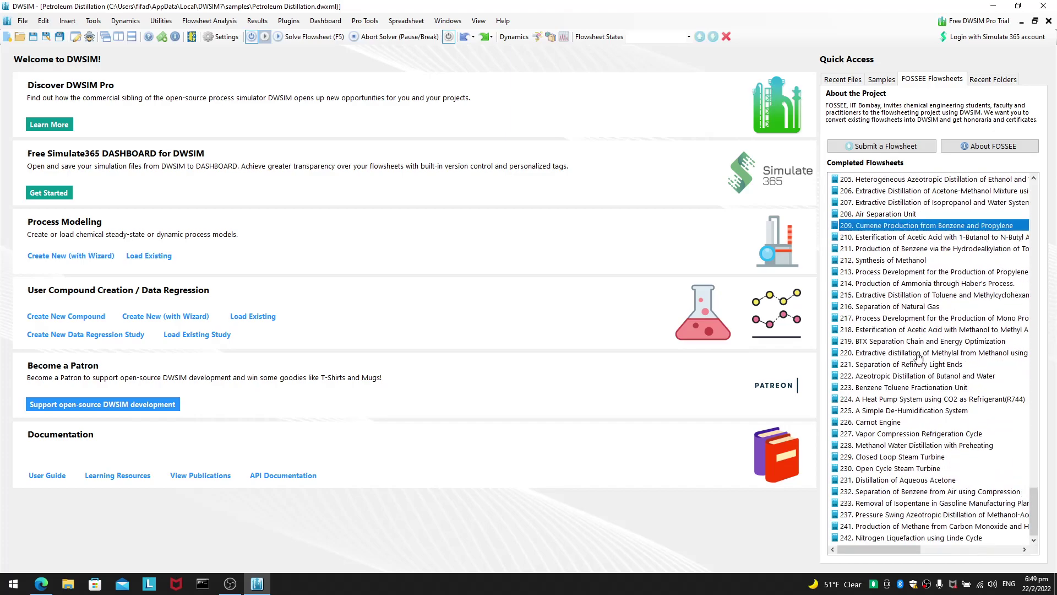
left_click(911, 480)
left_click(967, 347)
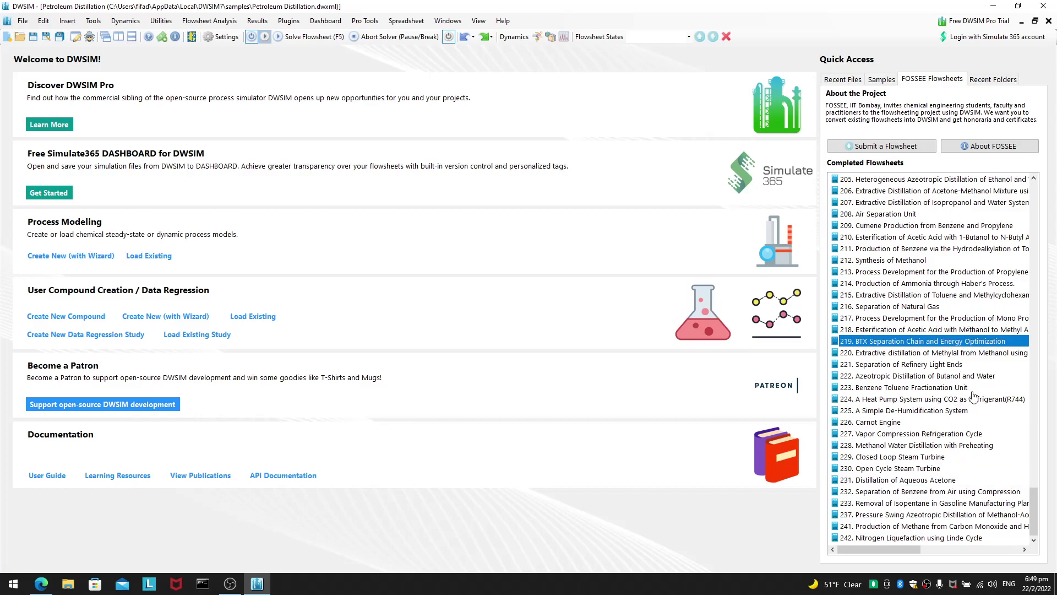
left_click(958, 435)
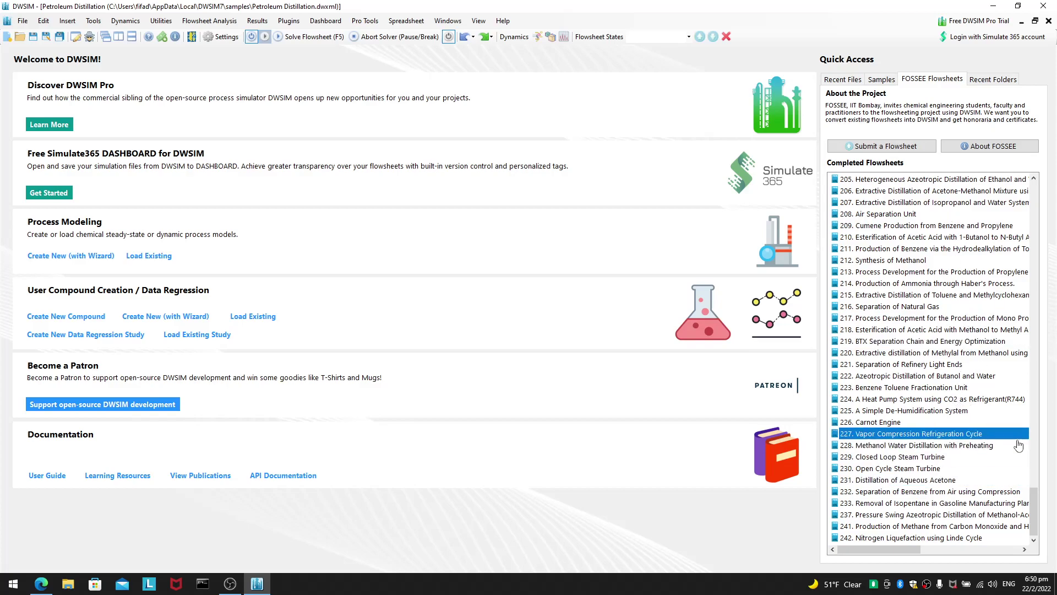
left_click_drag(1034, 508, 1038, 203)
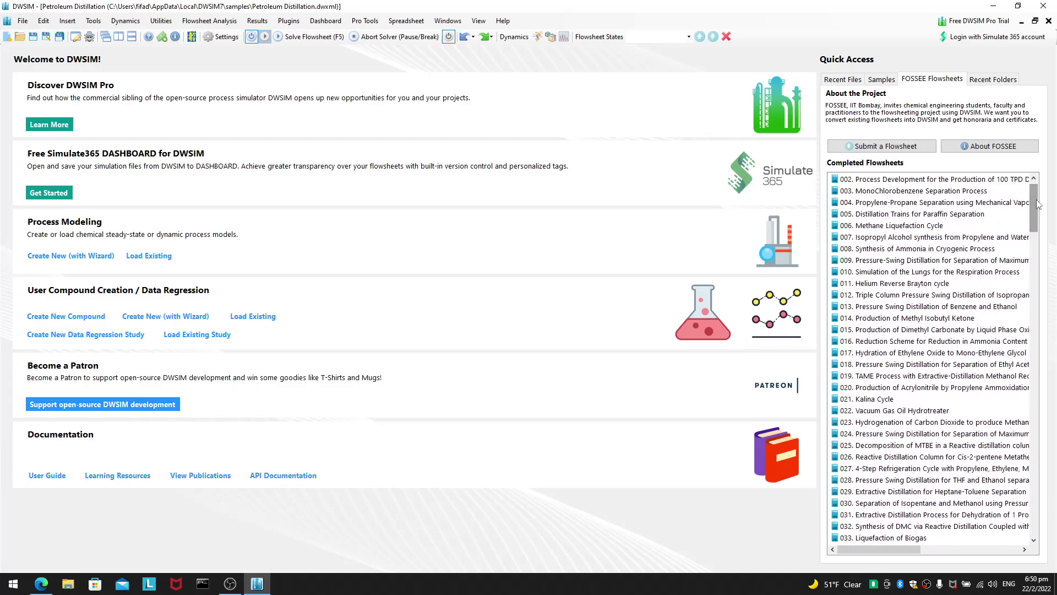
left_click(834, 238)
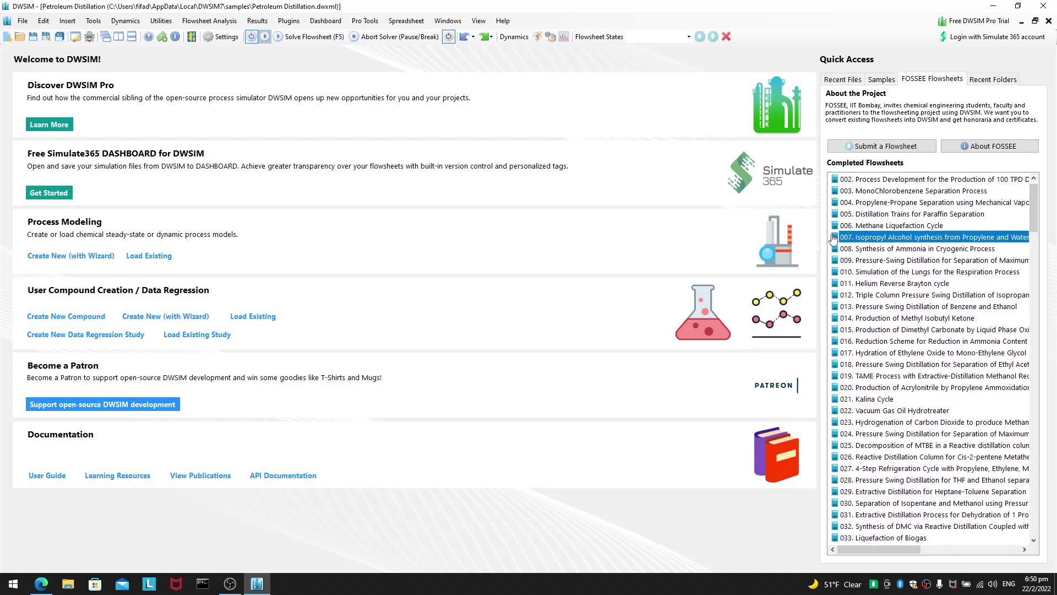